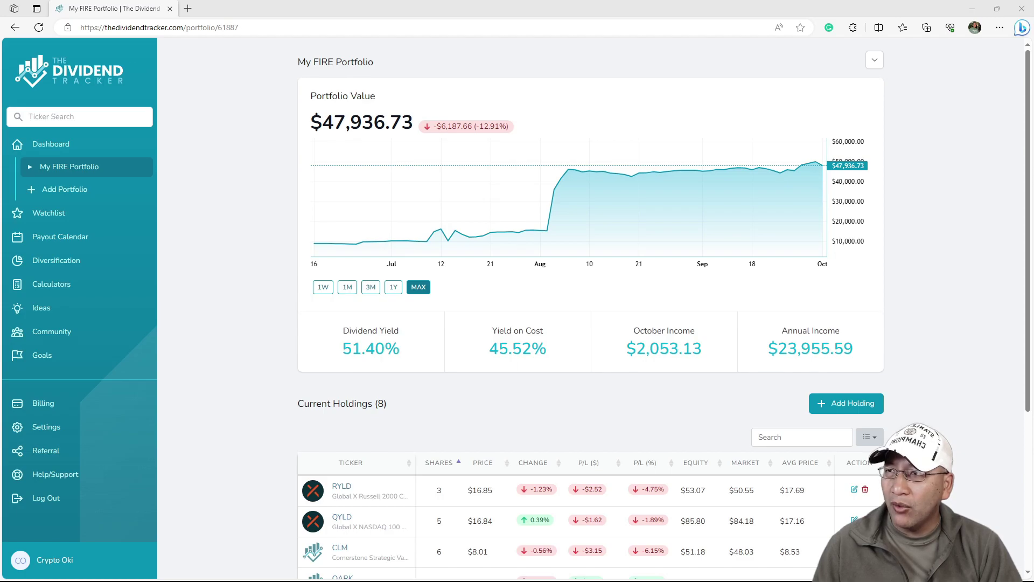
Step: Update the RYLD holding to 6 shares at a $17.46 cost per share
{"action": "scroll", "coordinate": [912, 323], "scroll_direction": "down", "scroll_amount": 3}
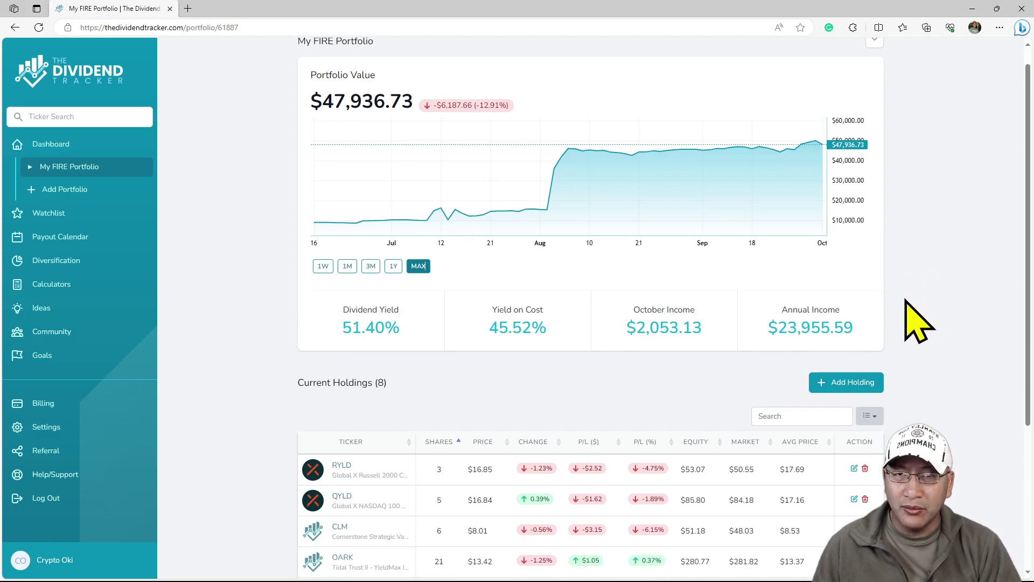
{"action": "scroll", "coordinate": [913, 323], "scroll_direction": "up", "scroll_amount": 1}
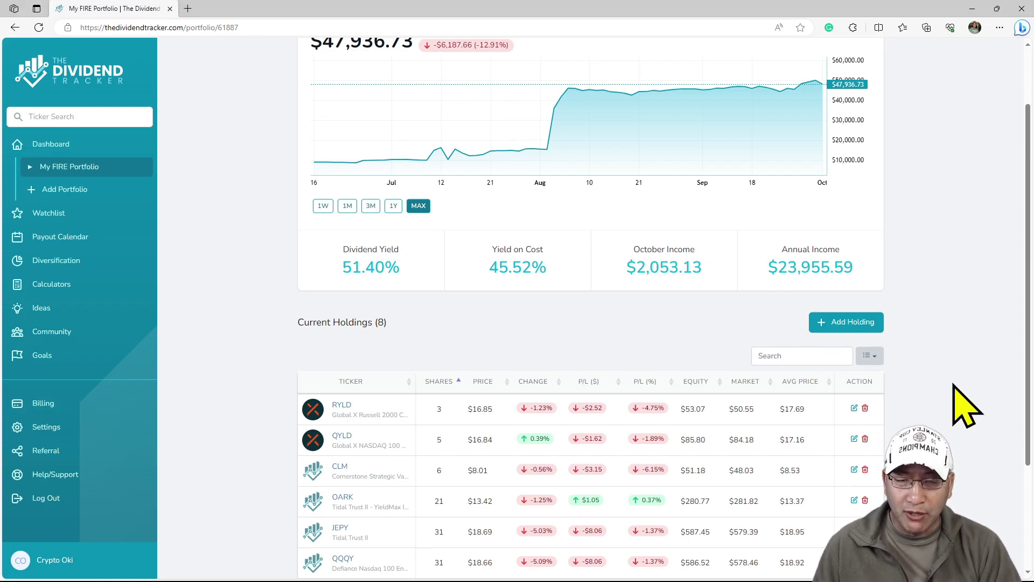
{"action": "scroll", "coordinate": [954, 384], "scroll_direction": "down", "scroll_amount": 2}
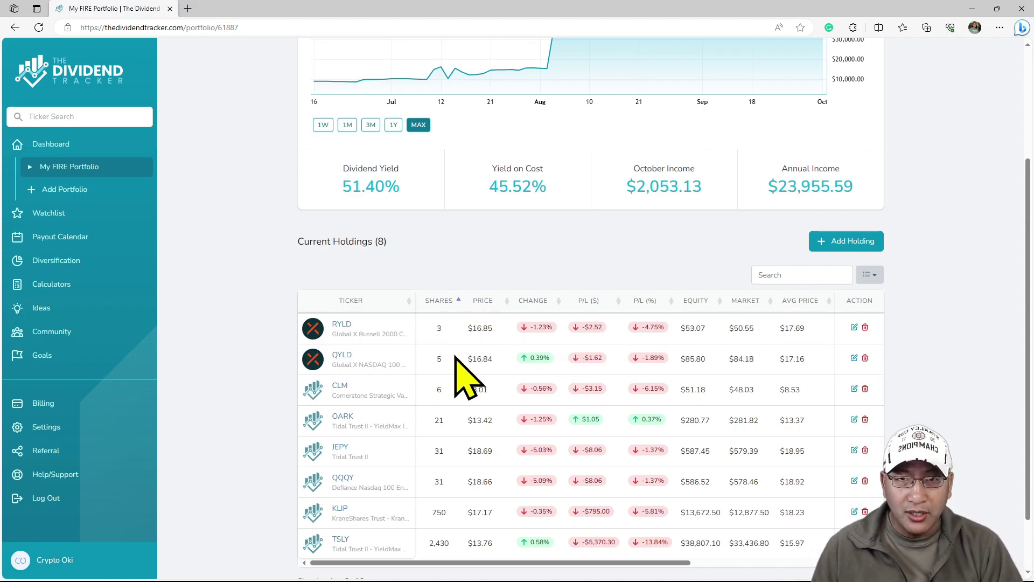
{"action": "scroll", "coordinate": [472, 374], "scroll_direction": "up", "scroll_amount": 3}
{"action": "scroll", "coordinate": [472, 375], "scroll_direction": "down", "scroll_amount": 2}
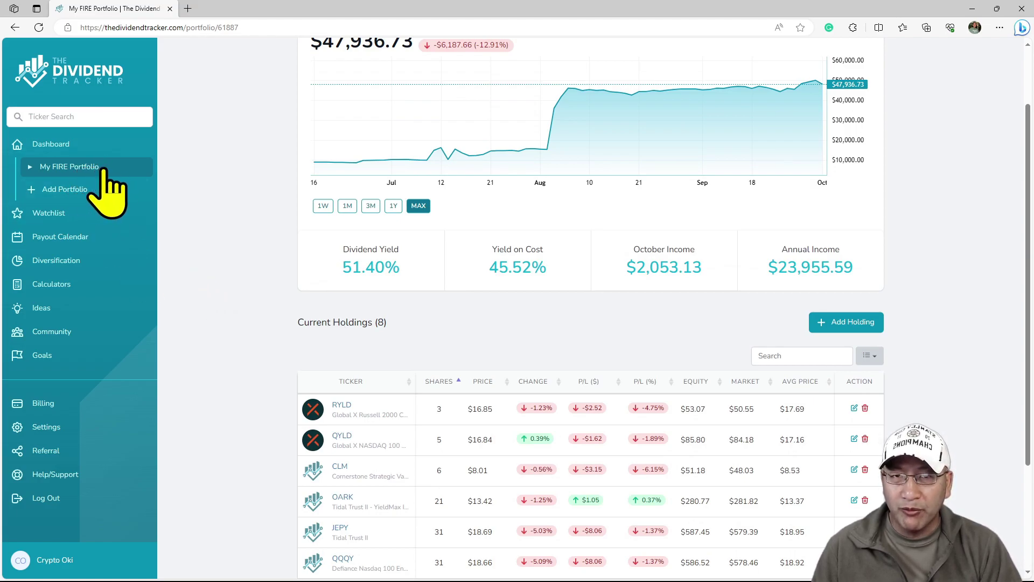
{"action": "scroll", "coordinate": [498, 375], "scroll_direction": "down", "scroll_amount": 2}
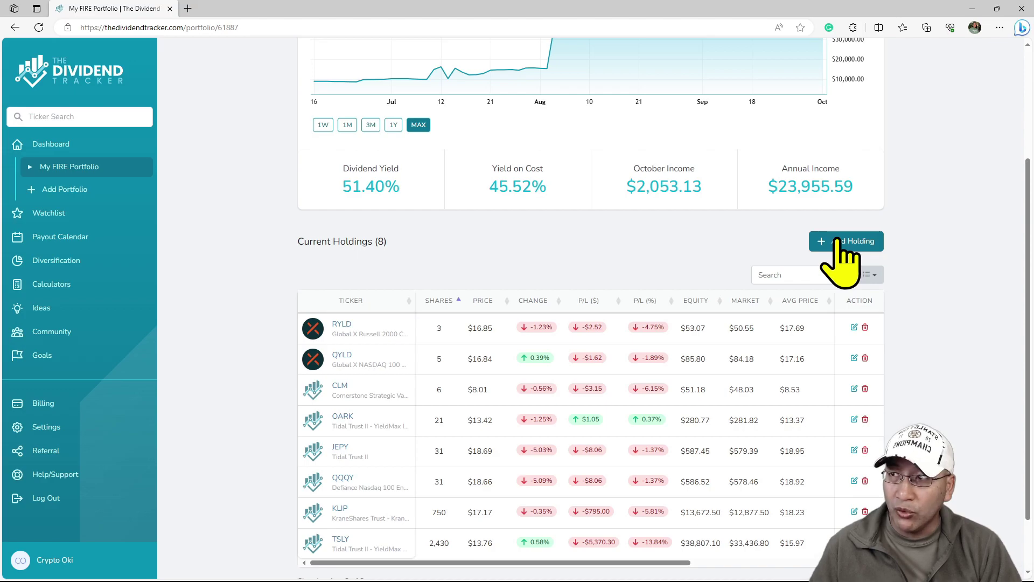
{"action": "left_click", "coordinate": [855, 328]}
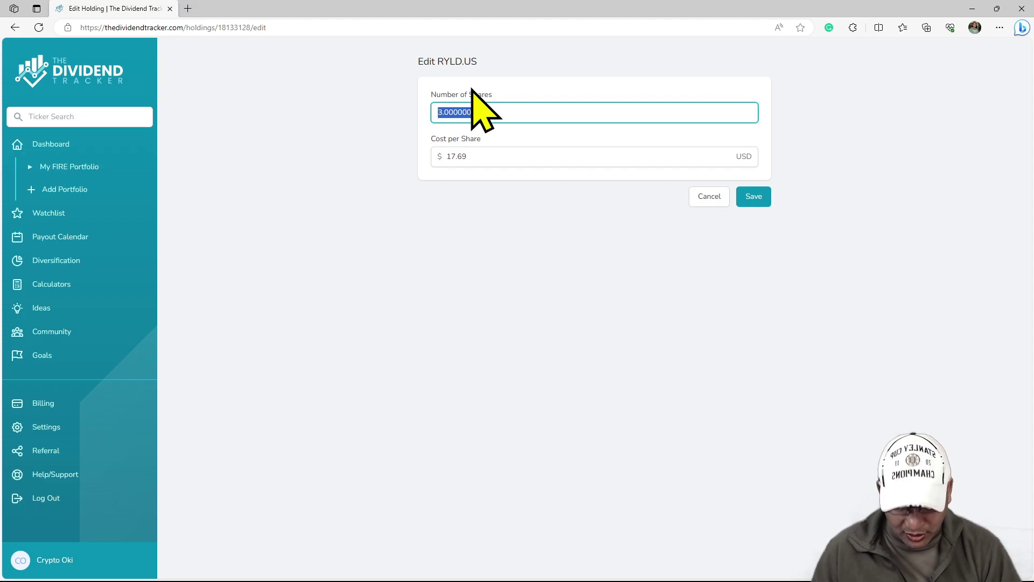
{"action": "type", "text": "6"}
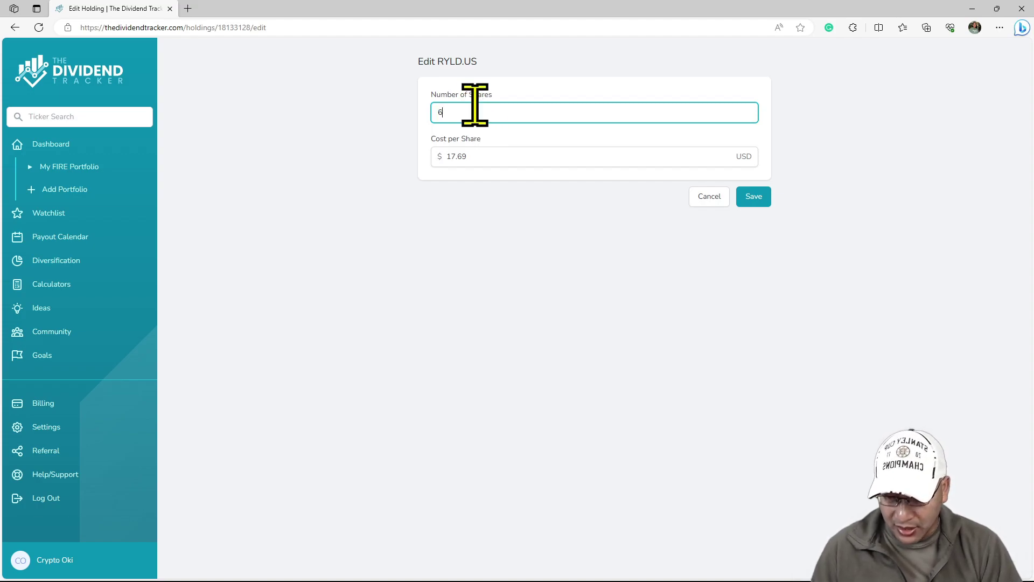
{"action": "left_click", "coordinate": [517, 157]}
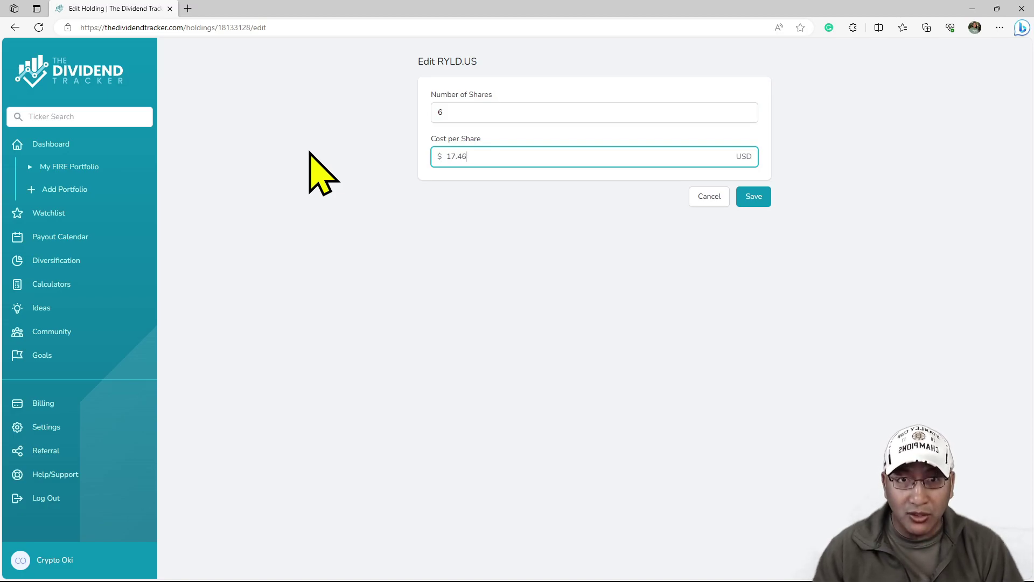
{"action": "left_click", "coordinate": [753, 196]}
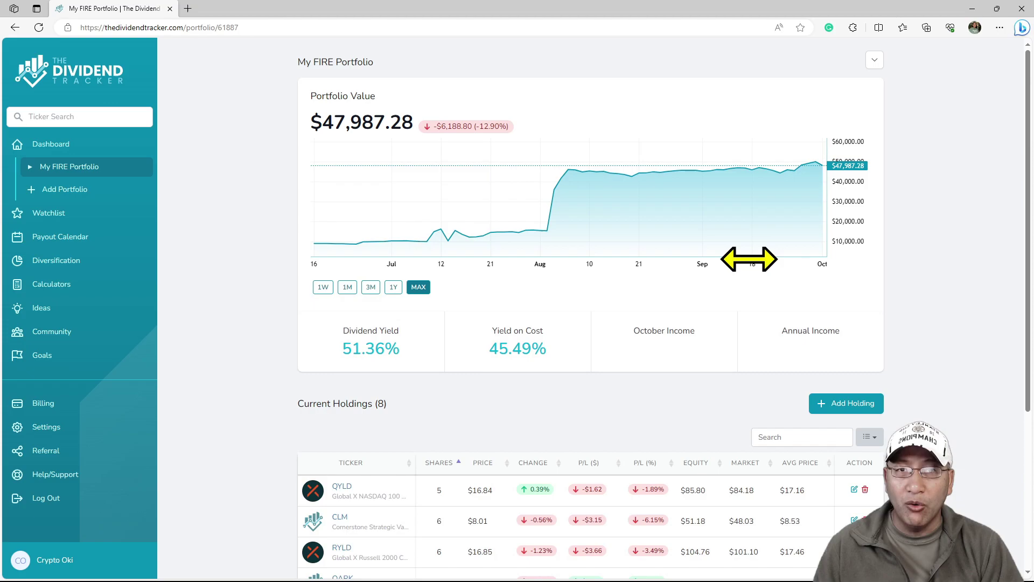
{"action": "scroll", "coordinate": [948, 285], "scroll_direction": "down", "scroll_amount": 3}
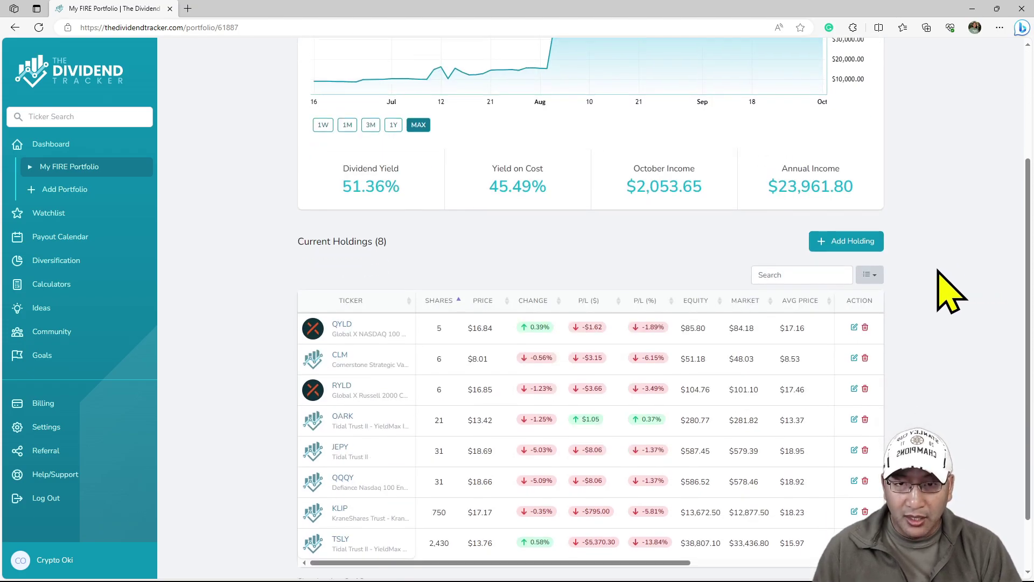
{"action": "scroll", "coordinate": [912, 296], "scroll_direction": "down", "scroll_amount": 1}
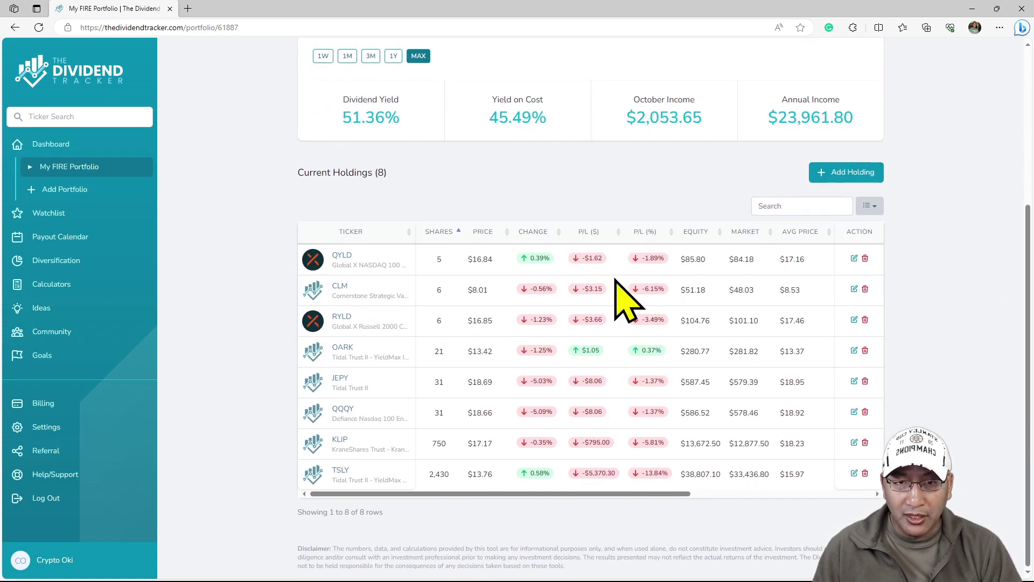
Step: Change the CLM holding to 9 shares at an $8.29 cost per share
{"action": "left_click", "coordinate": [854, 290]}
{"action": "left_click", "coordinate": [472, 109]}
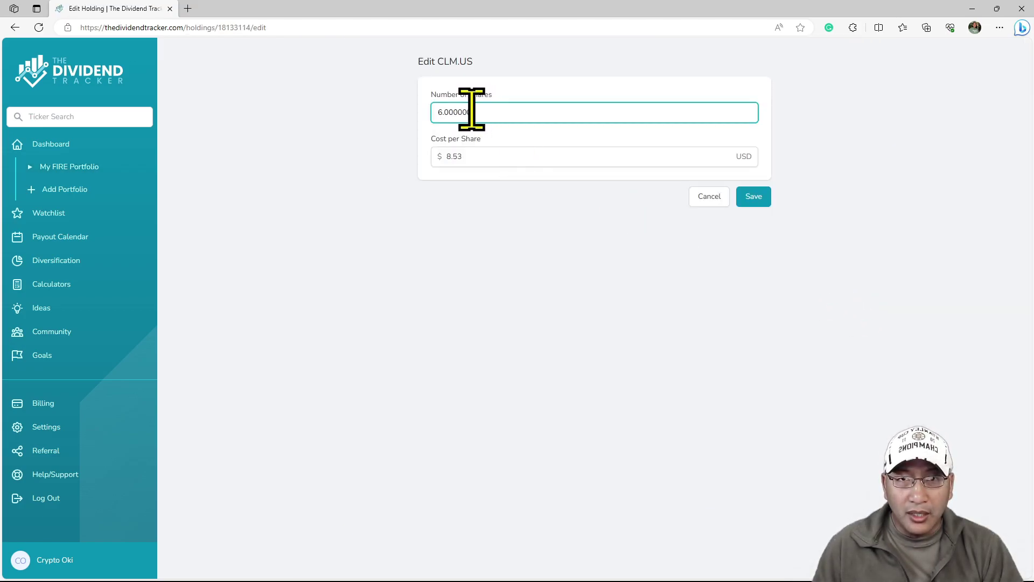
{"action": "double_click", "coordinate": [471, 109]}
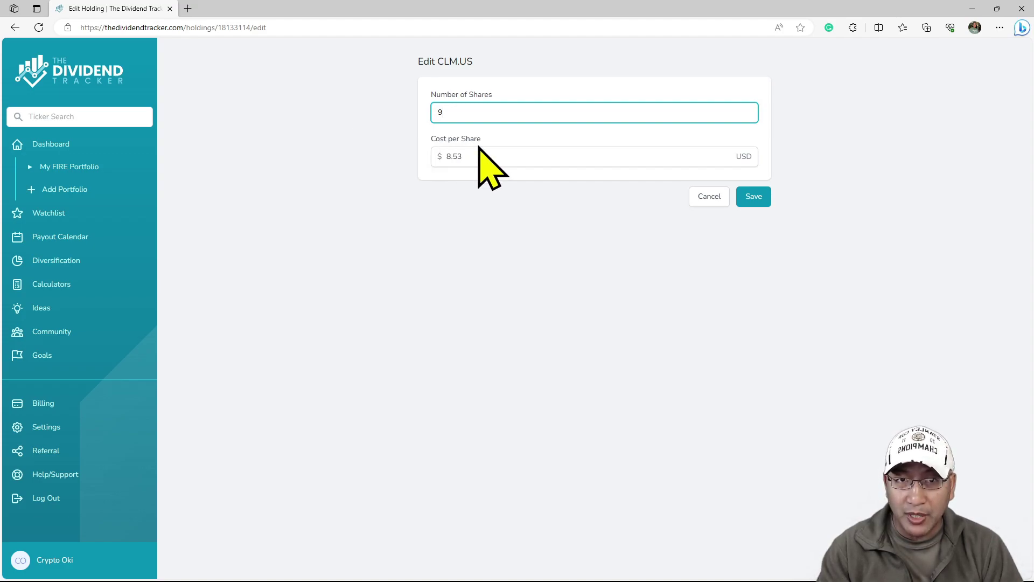
{"action": "double_click", "coordinate": [458, 154]}
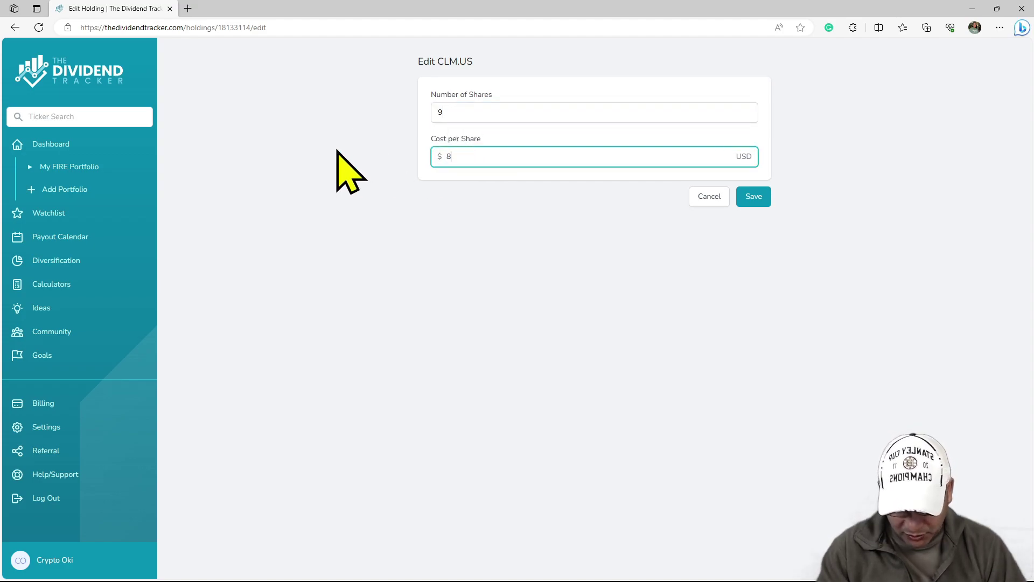
{"action": "left_click", "coordinate": [752, 198]}
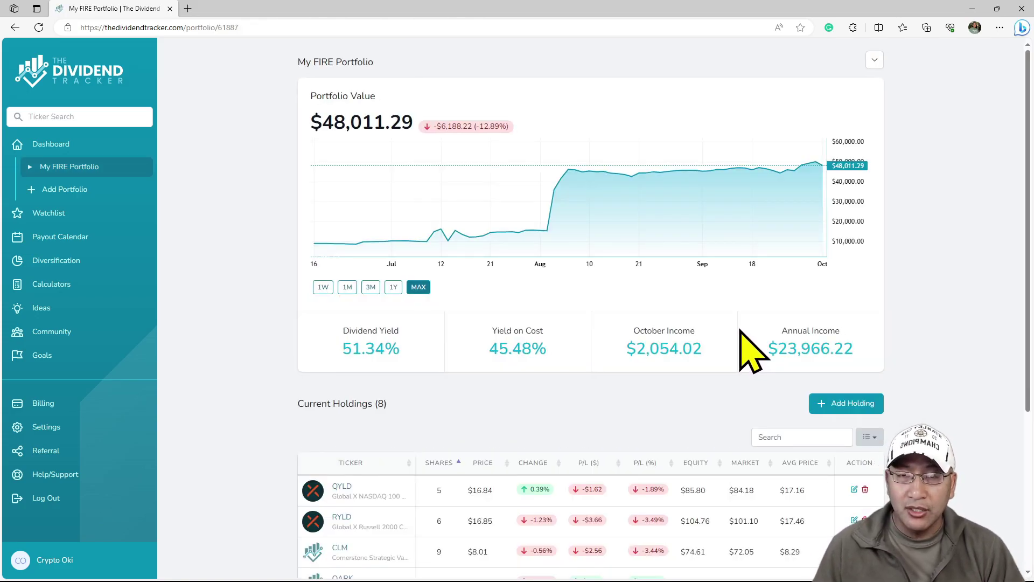
{"action": "scroll", "coordinate": [942, 350], "scroll_direction": "down", "scroll_amount": 3}
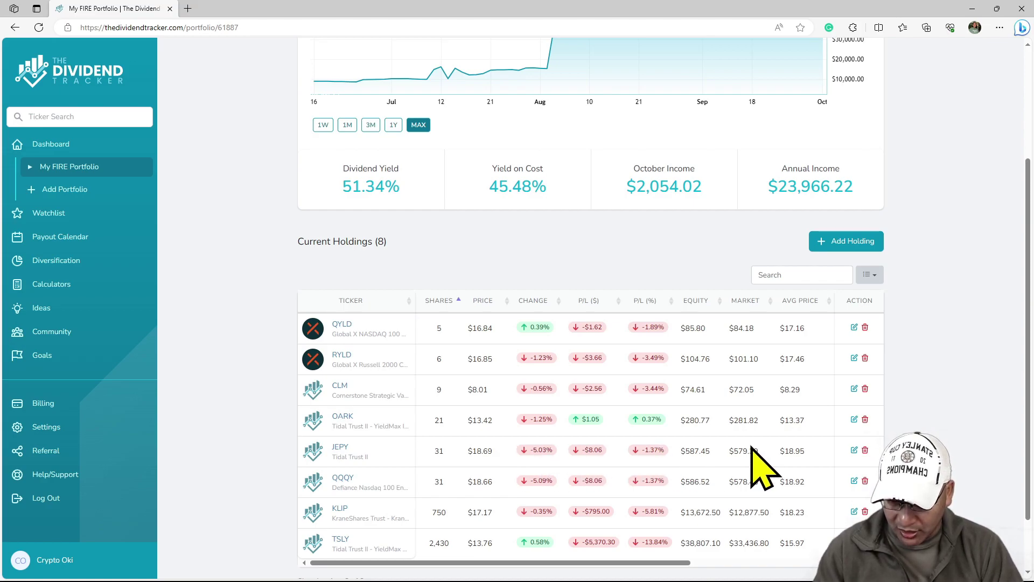
{"action": "scroll", "coordinate": [751, 449], "scroll_direction": "down", "scroll_amount": 1}
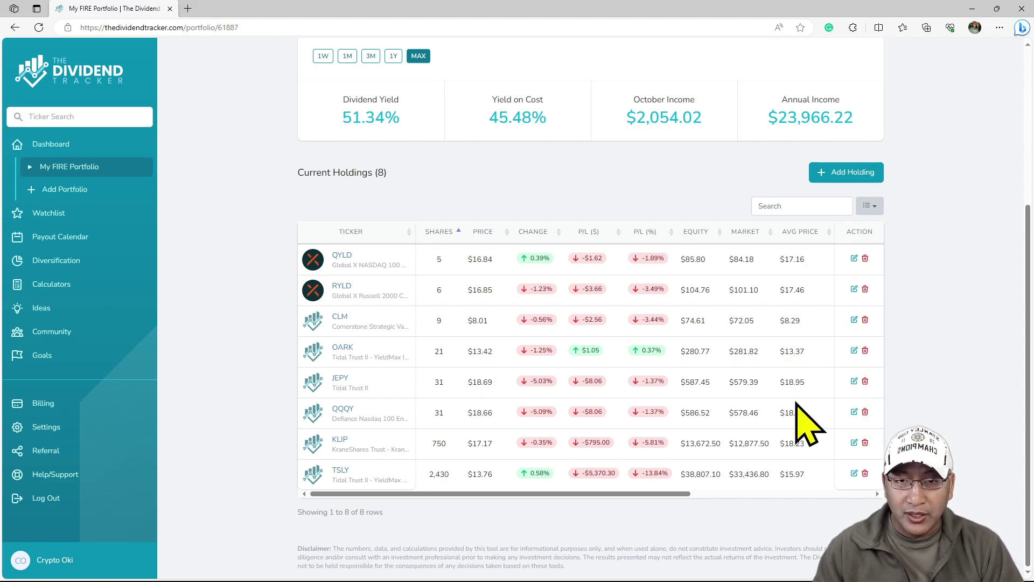
Step: Edit the KLIP holding to 850 shares with an $18.12 cost per share
{"action": "left_click", "coordinate": [854, 443]}
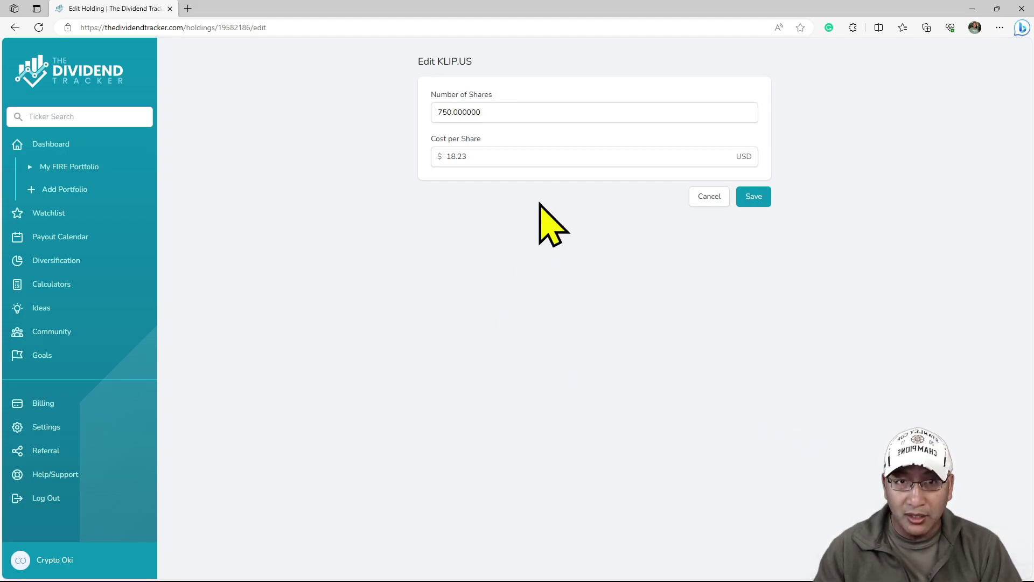
{"action": "left_click_drag", "start_coordinate": [501, 113], "coordinate": [315, 122]}
{"action": "type", "text": "850"}
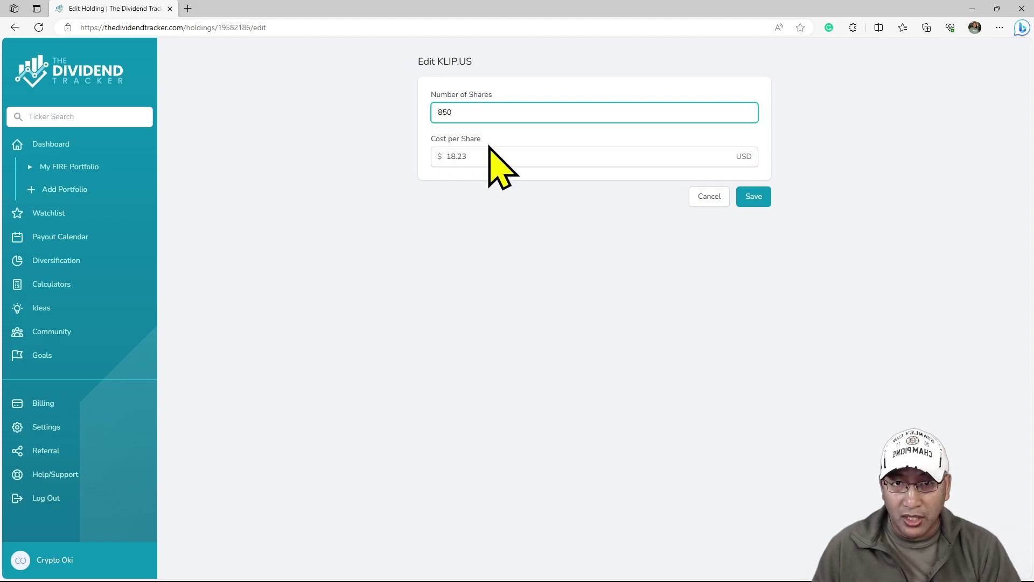
{"action": "left_click_drag", "start_coordinate": [490, 157], "coordinate": [323, 173]}
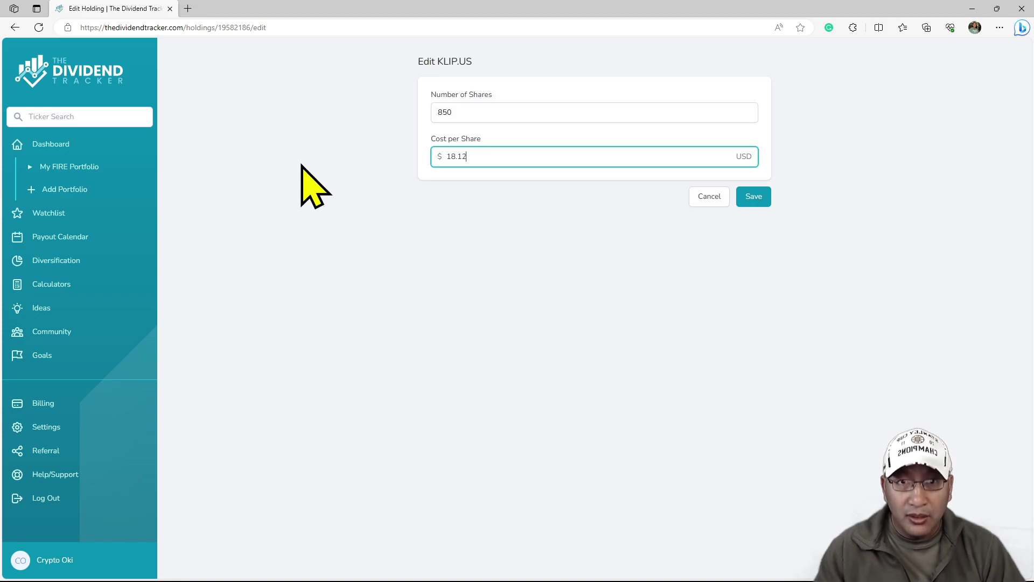
{"action": "type", "text": "18.12"}
{"action": "left_click", "coordinate": [754, 196]}
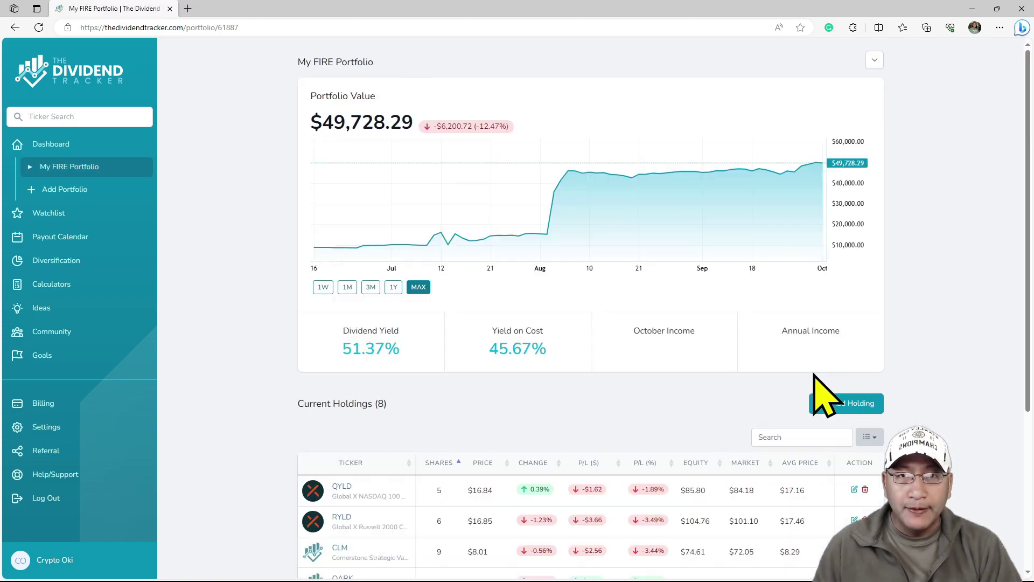
{"action": "scroll", "coordinate": [916, 377], "scroll_direction": "down", "scroll_amount": 4}
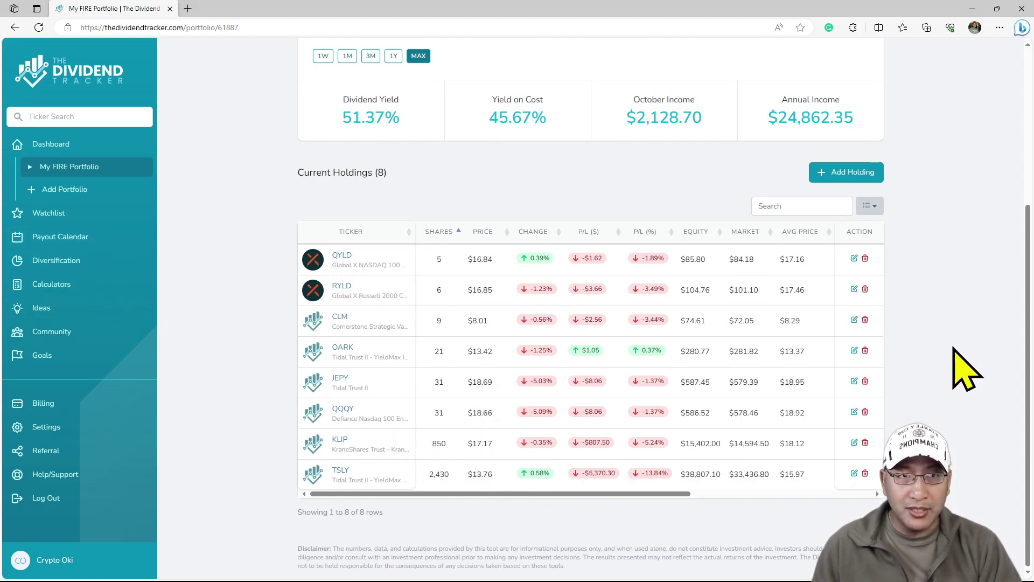
{"action": "scroll", "coordinate": [927, 379], "scroll_direction": "up", "scroll_amount": 4}
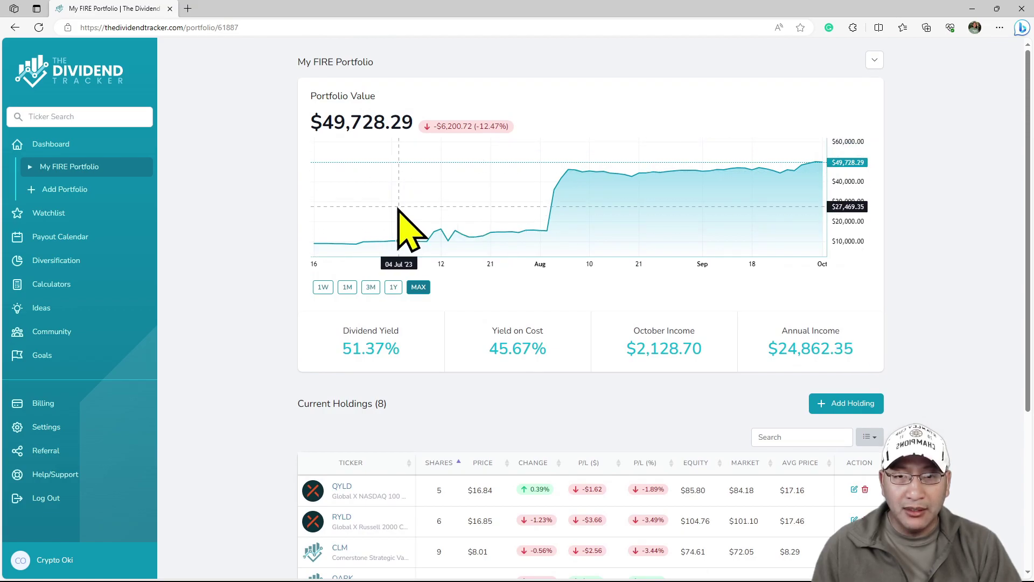
{"action": "scroll", "coordinate": [496, 380], "scroll_direction": "down", "scroll_amount": 1}
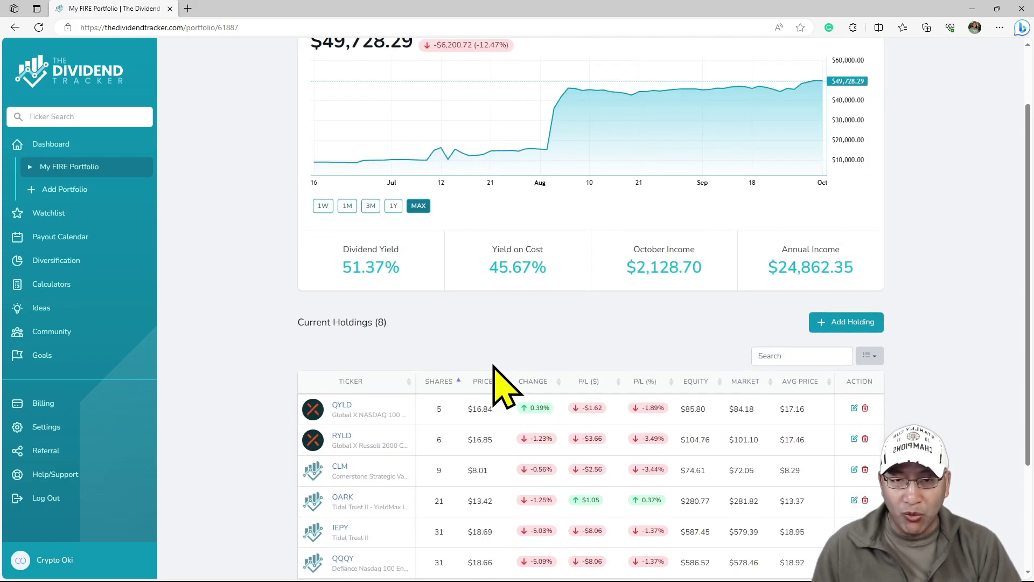
{"action": "scroll", "coordinate": [392, 447], "scroll_direction": "down", "scroll_amount": 2}
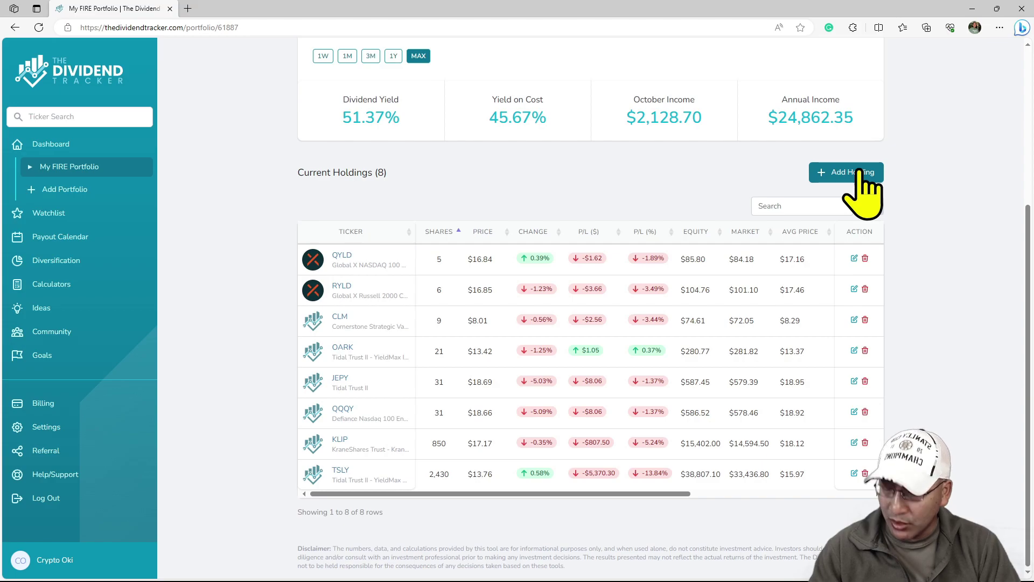
Step: Add XYLD.US as a 1-share holding at $39.82, then return to My FIRE Portfolio
{"action": "left_click", "coordinate": [860, 174]}
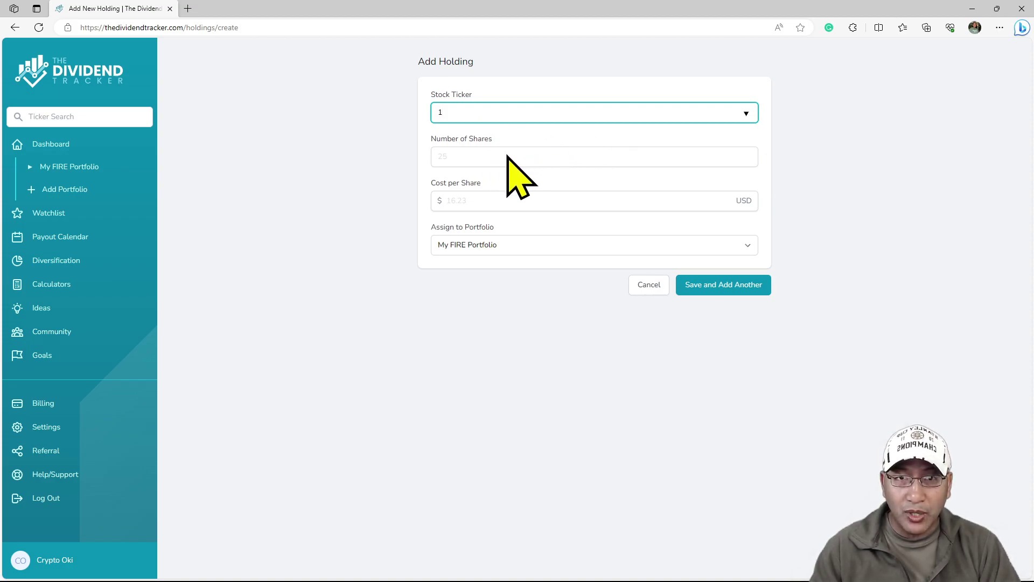
{"action": "double_click", "coordinate": [464, 111]}
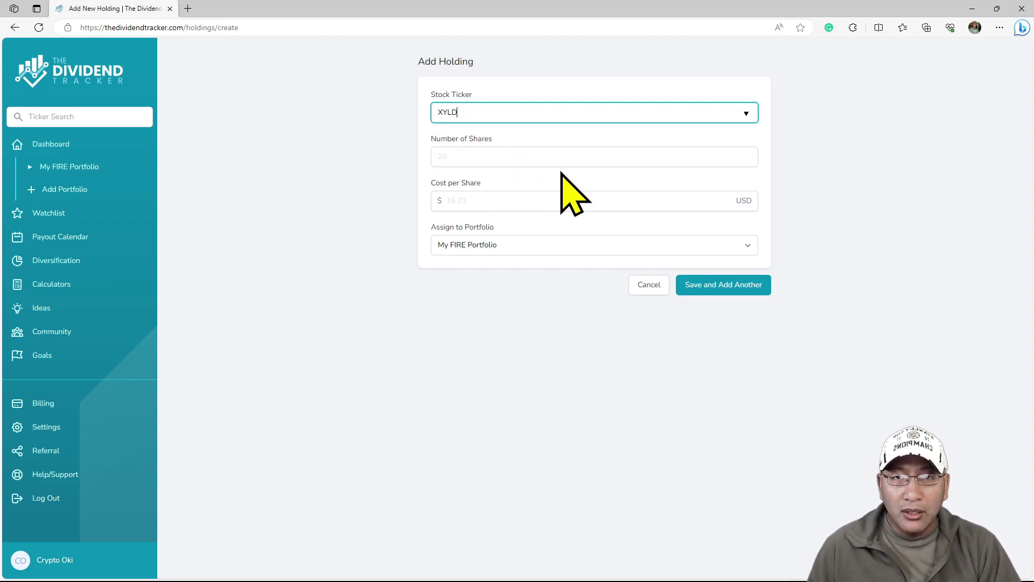
{"action": "key", "text": "Tab"}
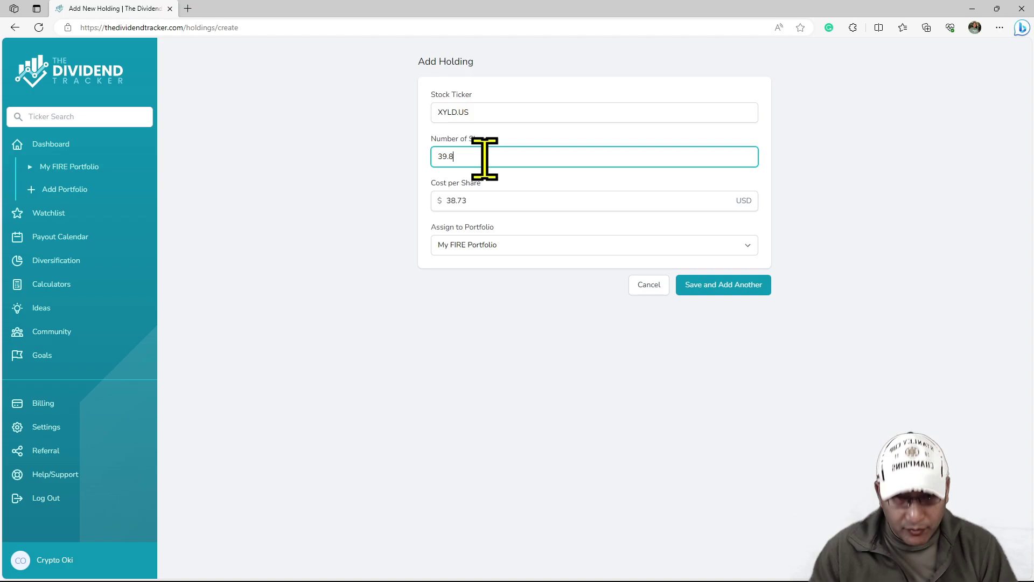
{"action": "left_click_drag", "start_coordinate": [498, 157], "coordinate": [433, 160]}
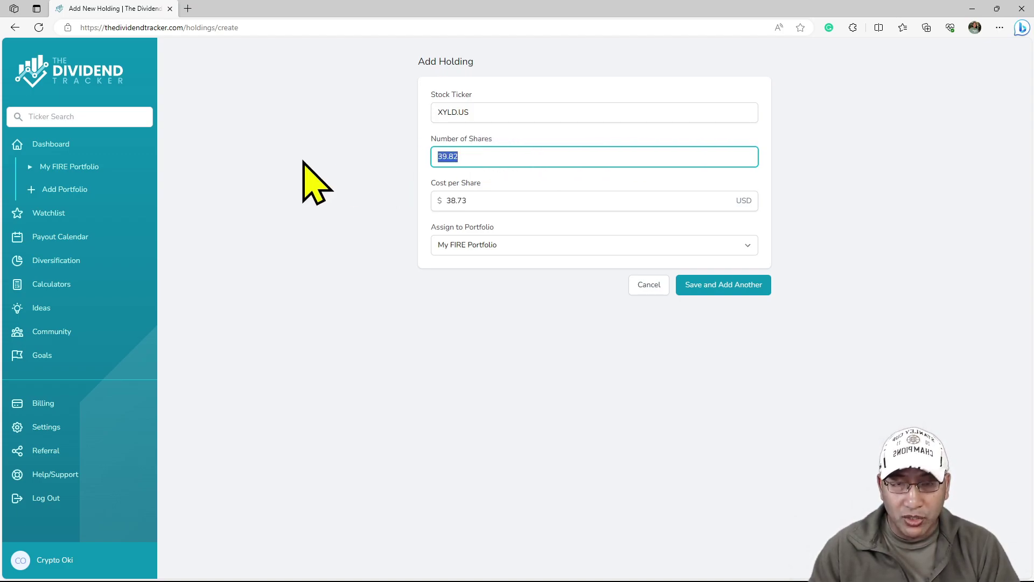
{"action": "type", "text": "1"}
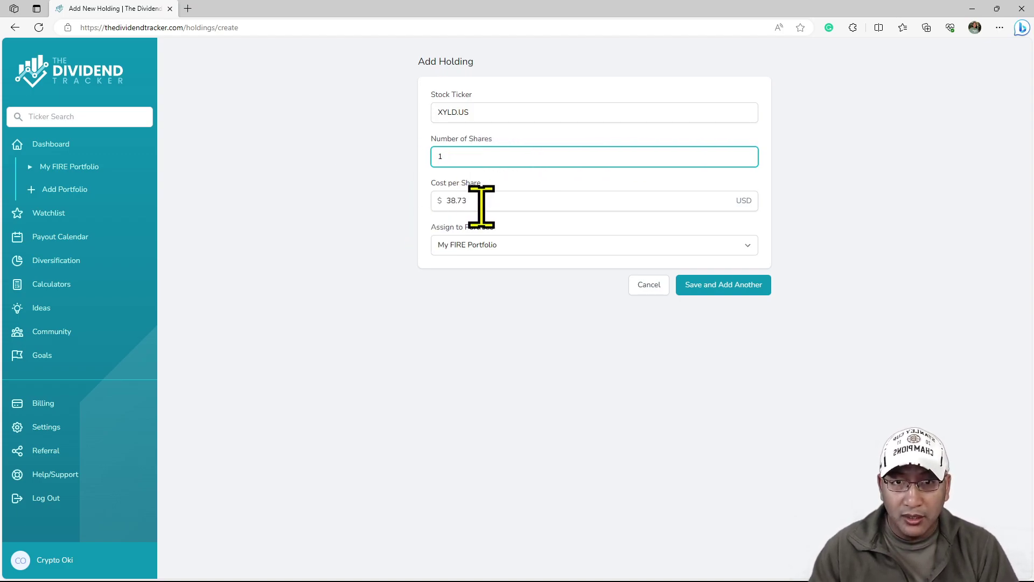
{"action": "left_click", "coordinate": [482, 203]}
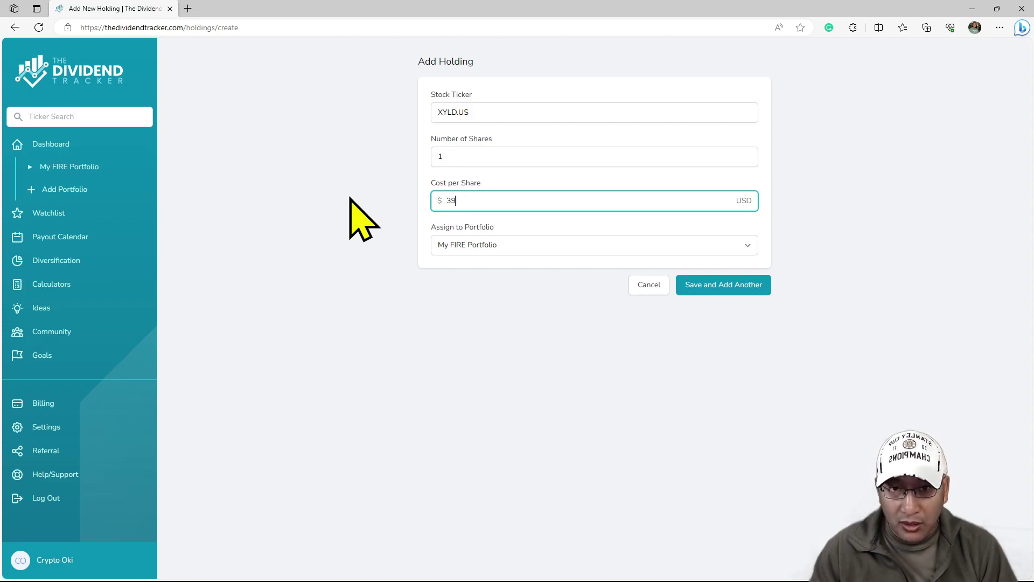
{"action": "left_click", "coordinate": [754, 284]}
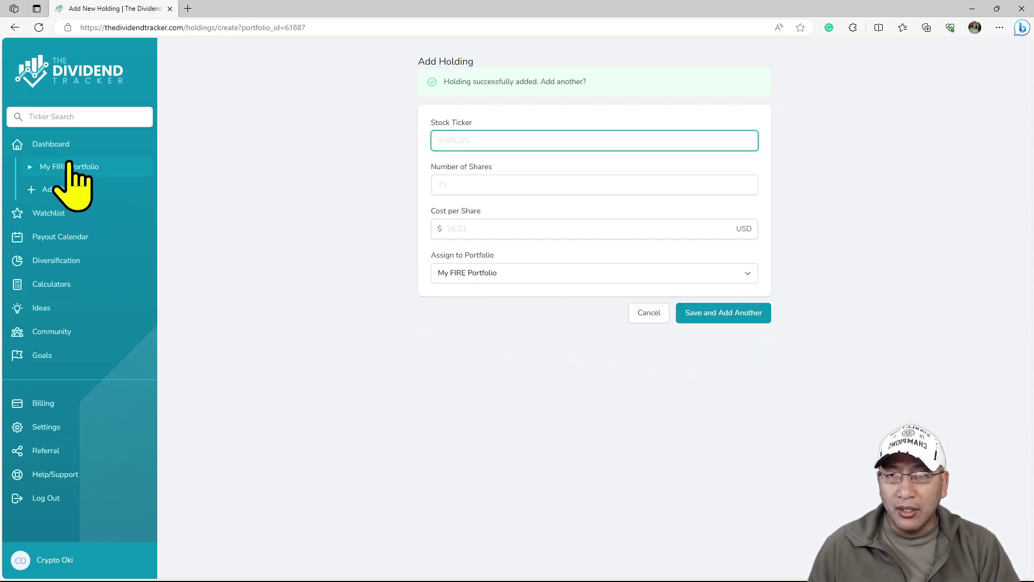
{"action": "left_click", "coordinate": [646, 315]}
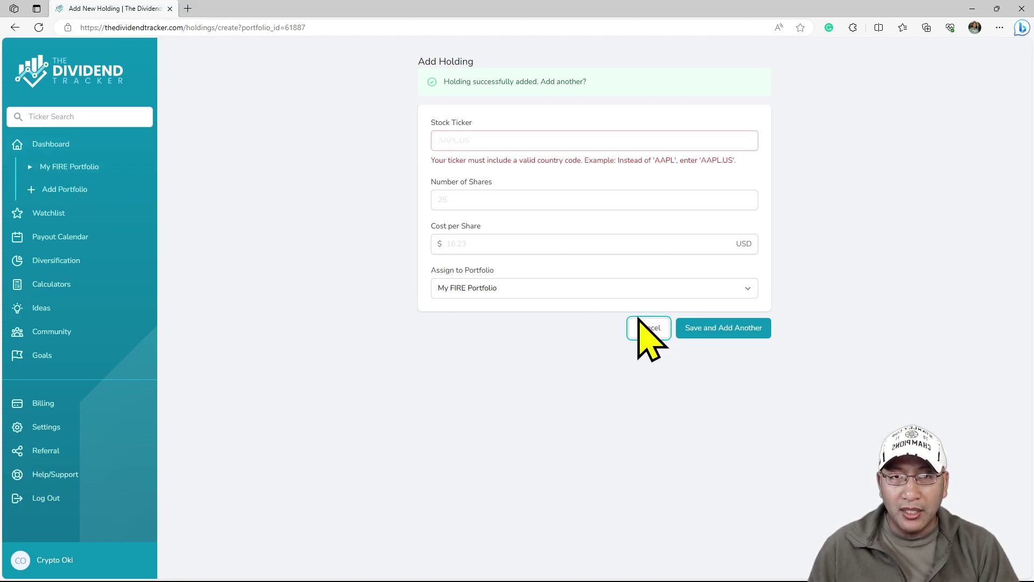
{"action": "left_click", "coordinate": [86, 168]}
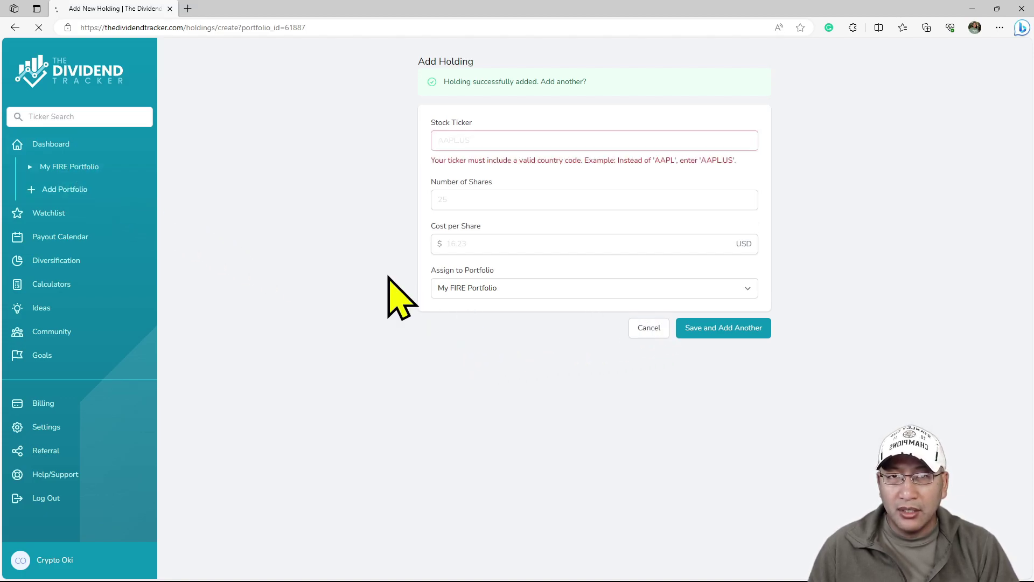
Step: Scroll down to the Current Holdings table showing nine positions with XYLD first
{"action": "scroll", "coordinate": [899, 355], "scroll_direction": "down", "scroll_amount": 5}
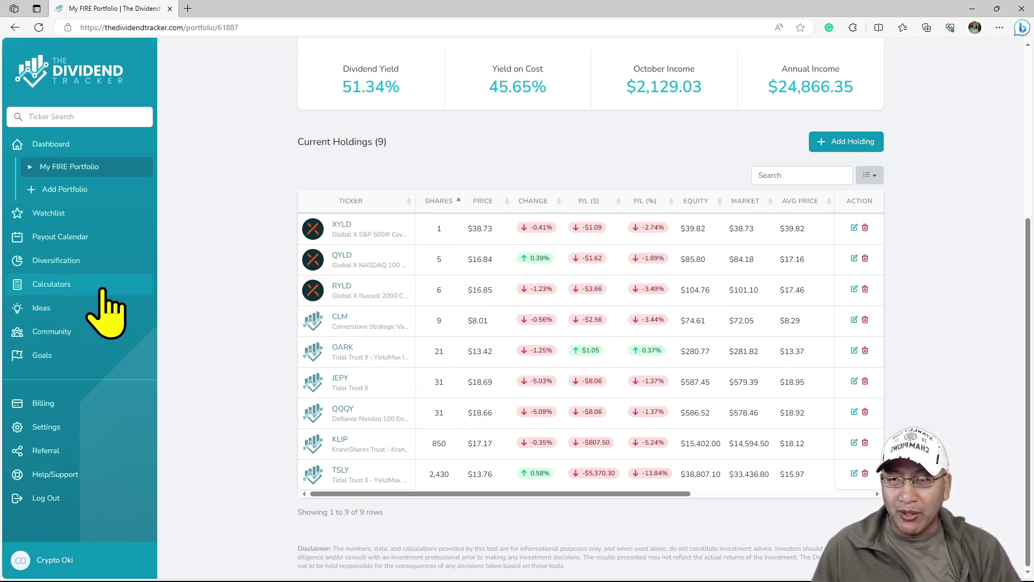
Step: Review the October 2023 Payout Calendar and its $2,129.03 weekly summary
{"action": "left_click", "coordinate": [62, 237]}
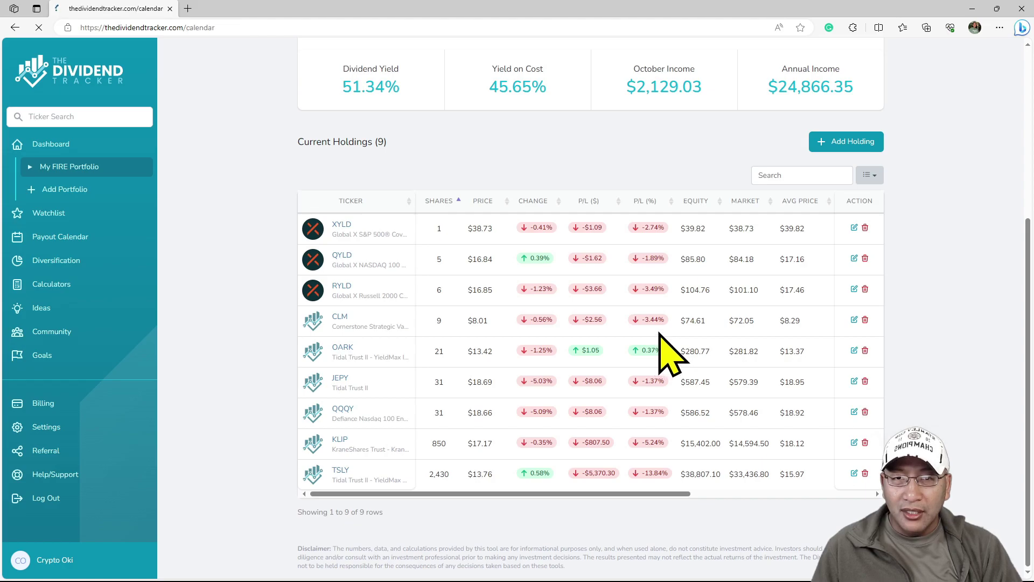
{"action": "scroll", "coordinate": [941, 347], "scroll_direction": "down", "scroll_amount": 3}
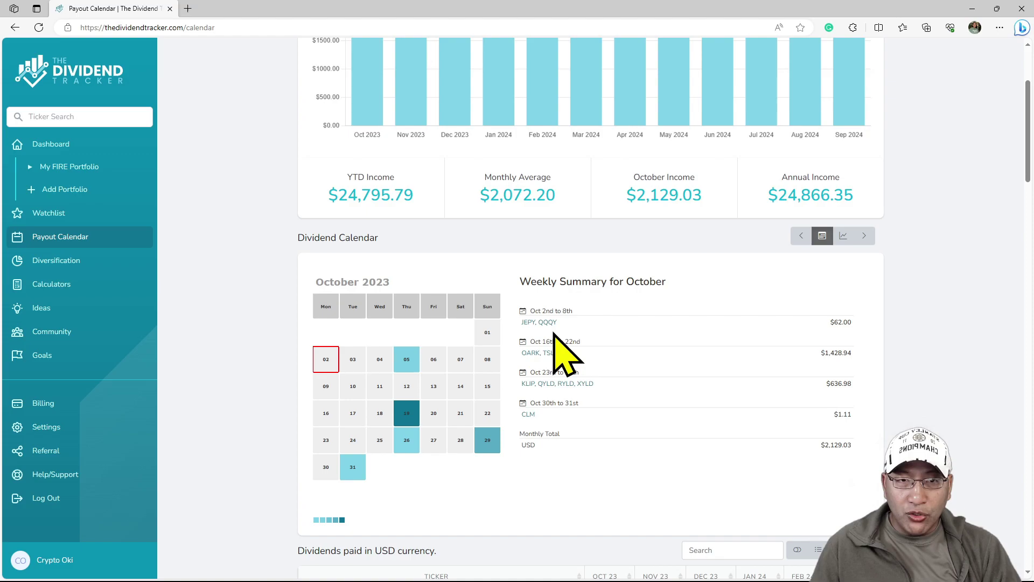
{"action": "mouse_move", "coordinate": [418, 358]}
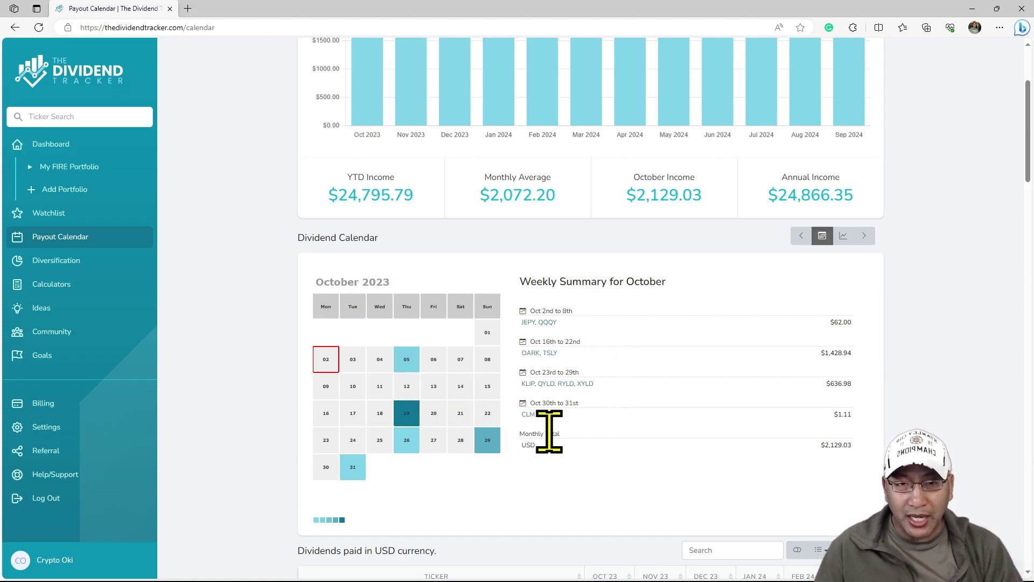
{"action": "mouse_move", "coordinate": [405, 416]}
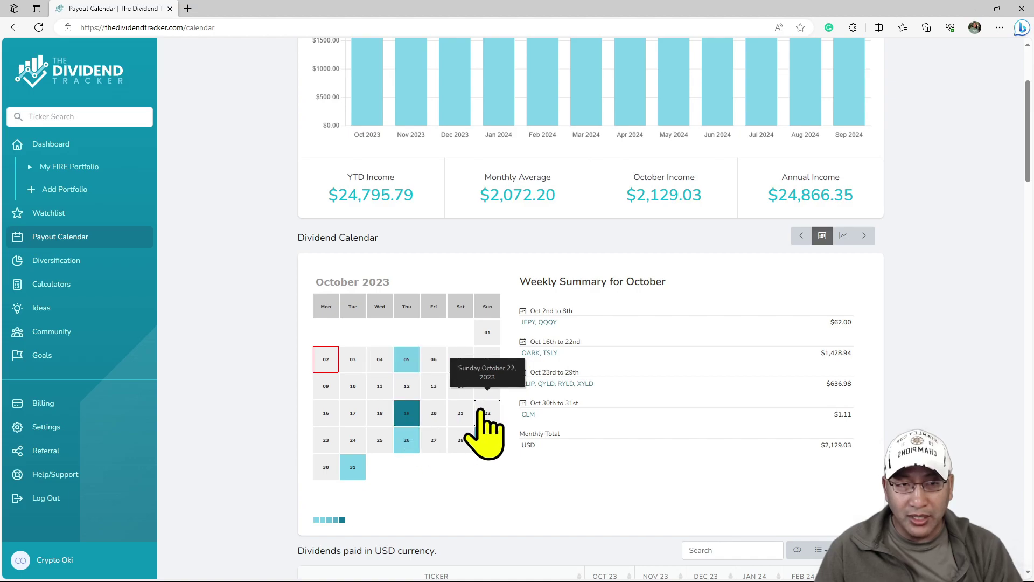
{"action": "scroll", "coordinate": [612, 488], "scroll_direction": "down", "scroll_amount": 2}
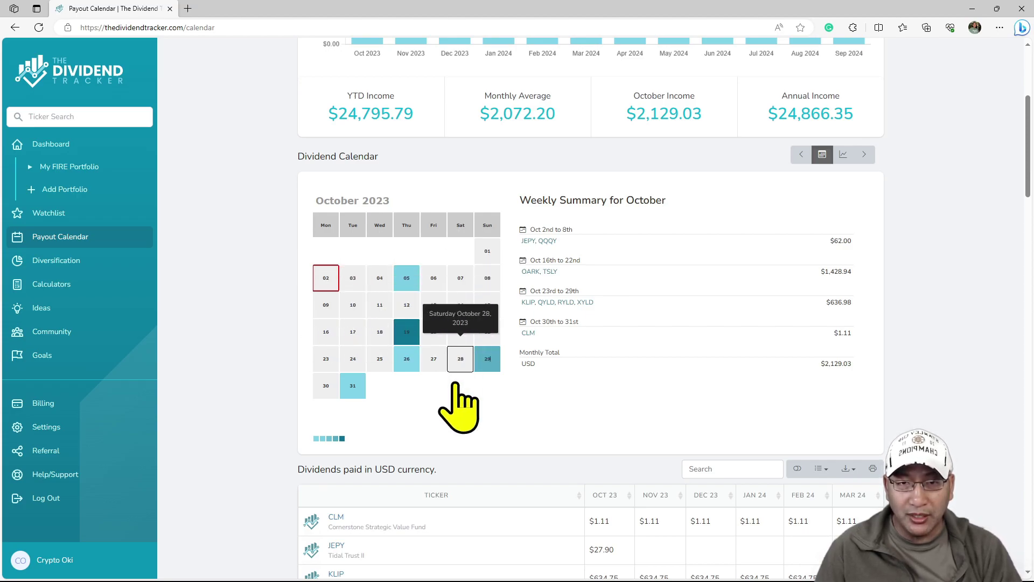
{"action": "left_click", "coordinate": [865, 155]}
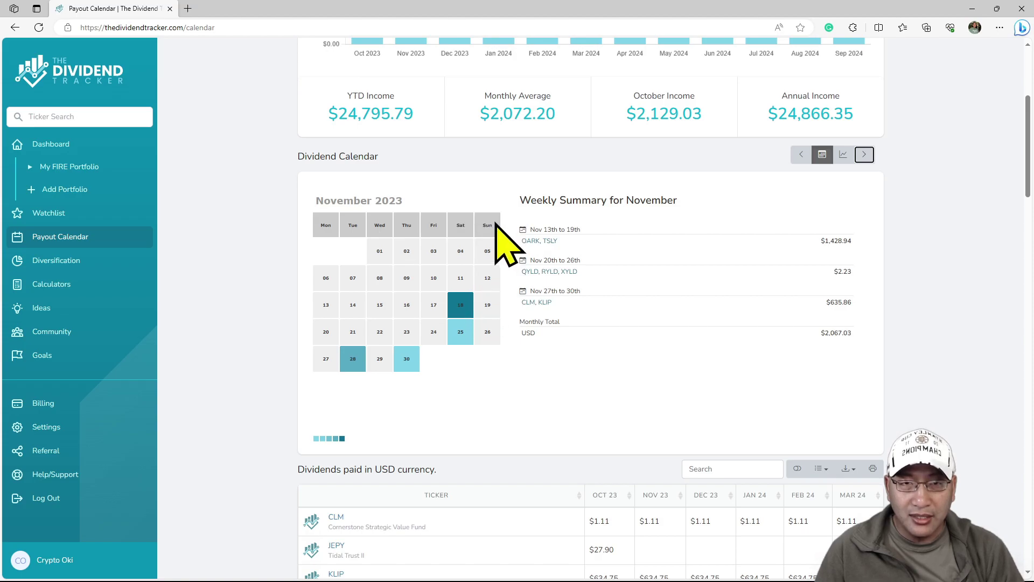
{"action": "mouse_move", "coordinate": [472, 313]}
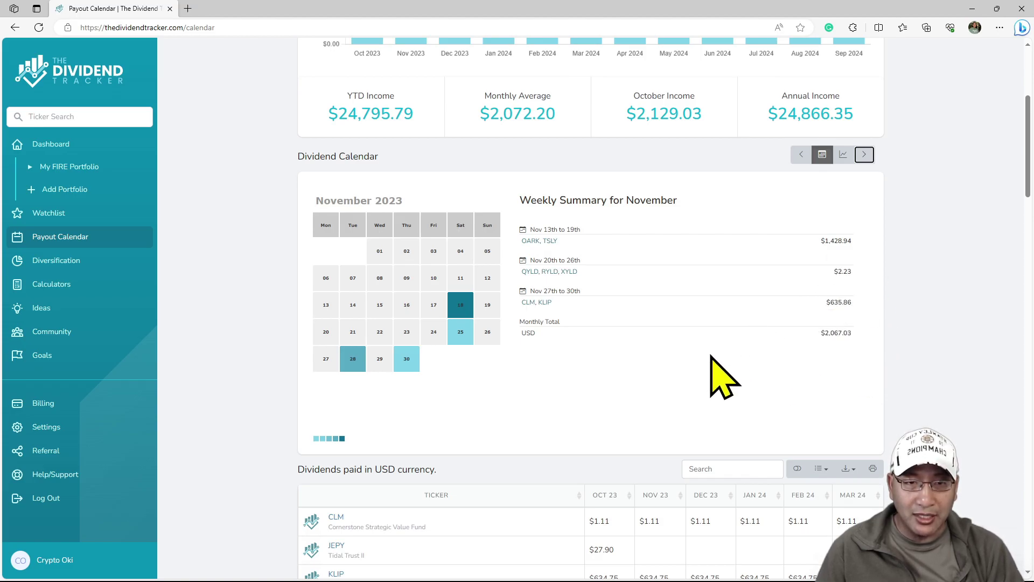
{"action": "scroll", "coordinate": [754, 371], "scroll_direction": "down", "scroll_amount": 1}
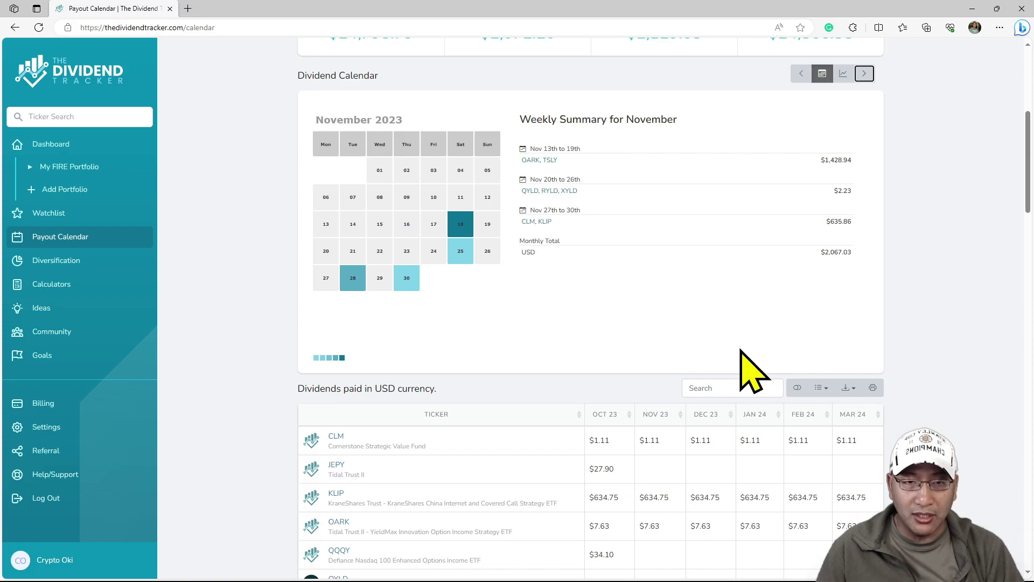
{"action": "scroll", "coordinate": [742, 350], "scroll_direction": "down", "scroll_amount": 1}
{"action": "scroll", "coordinate": [743, 342], "scroll_direction": "up", "scroll_amount": 2}
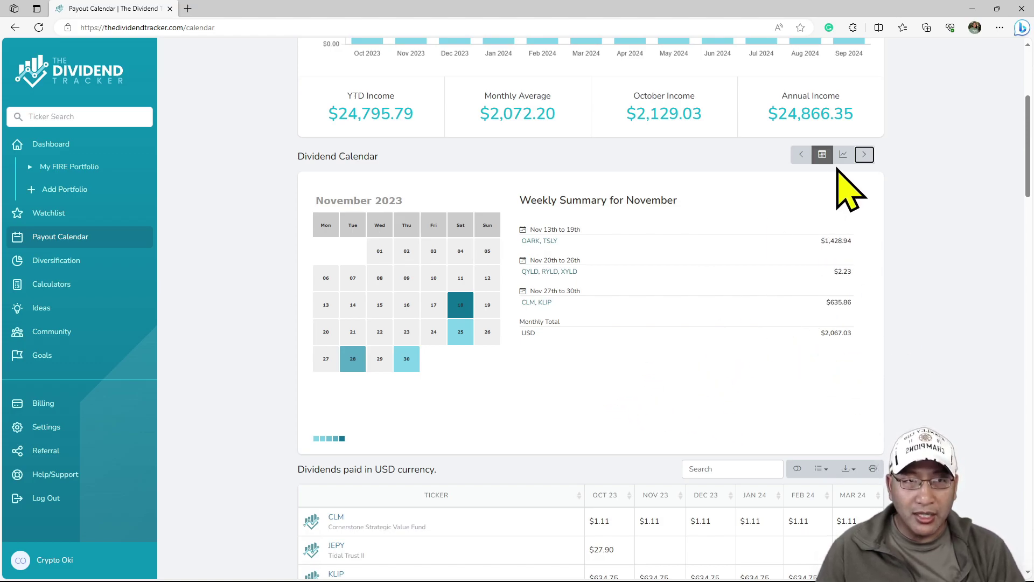
{"action": "left_click", "coordinate": [864, 157]}
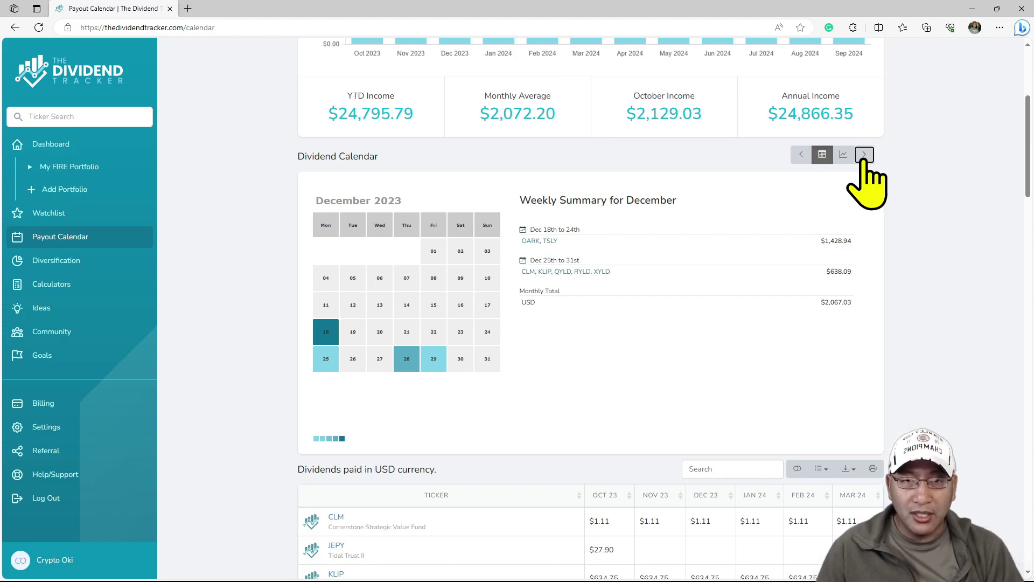
{"action": "double_click", "coordinate": [801, 155]}
{"action": "left_click", "coordinate": [801, 155]}
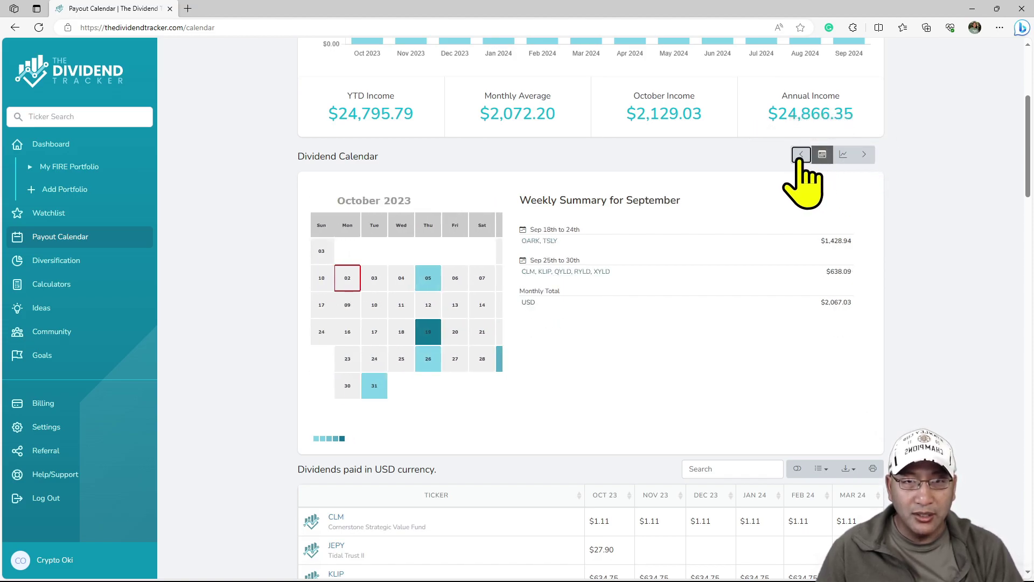
{"action": "left_click", "coordinate": [866, 157]}
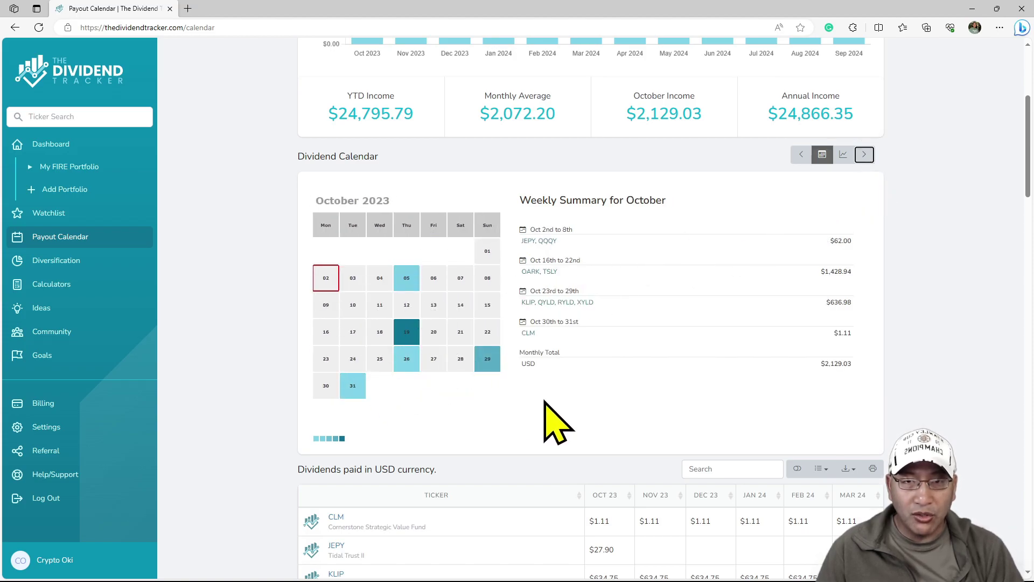
{"action": "mouse_move", "coordinate": [414, 282]}
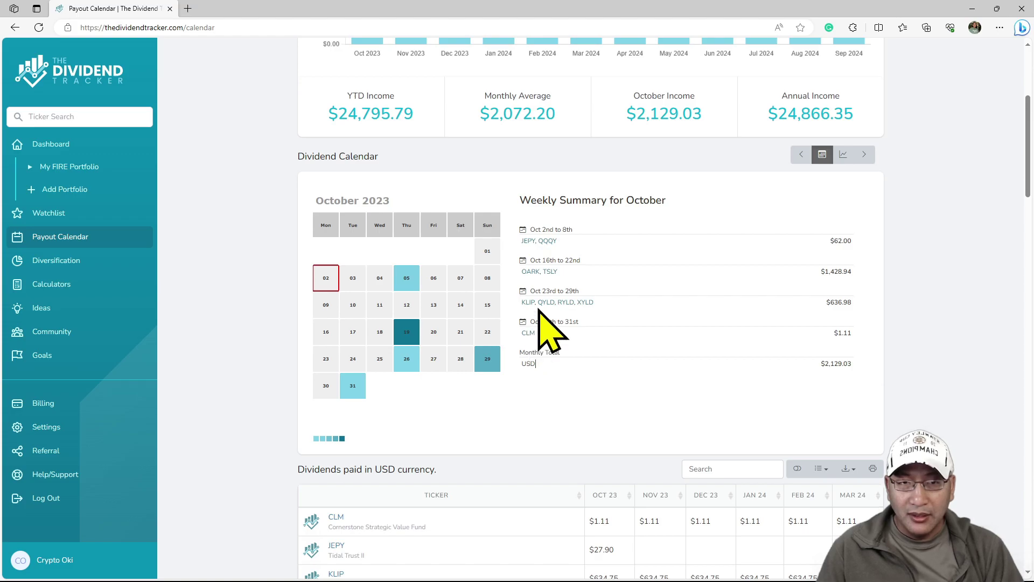
{"action": "scroll", "coordinate": [587, 452], "scroll_direction": "down", "scroll_amount": 5}
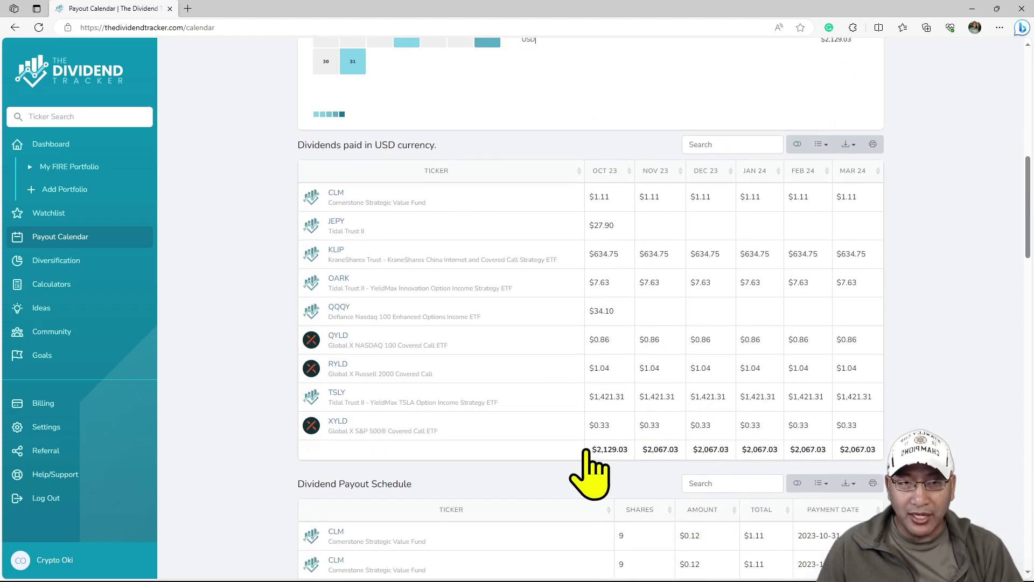
{"action": "scroll", "coordinate": [582, 475], "scroll_direction": "up", "scroll_amount": 2}
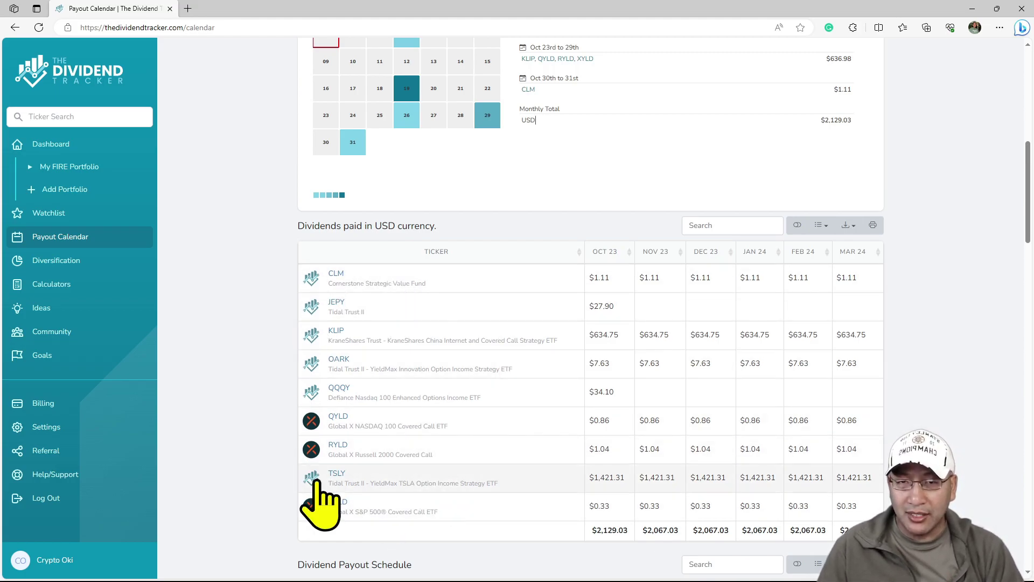
{"action": "scroll", "coordinate": [487, 491], "scroll_direction": "up", "scroll_amount": 3}
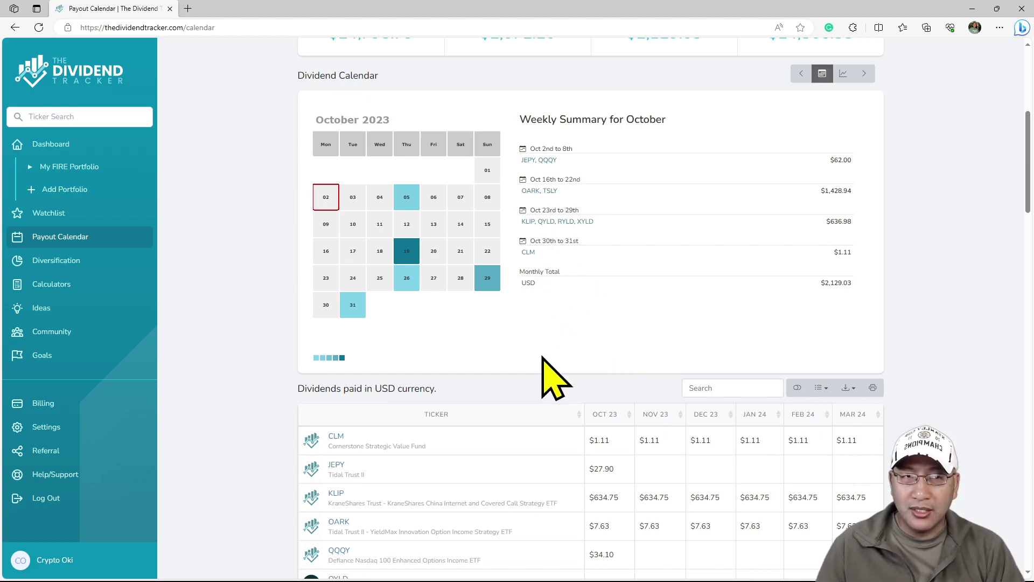
{"action": "scroll", "coordinate": [543, 356], "scroll_direction": "down", "scroll_amount": 3}
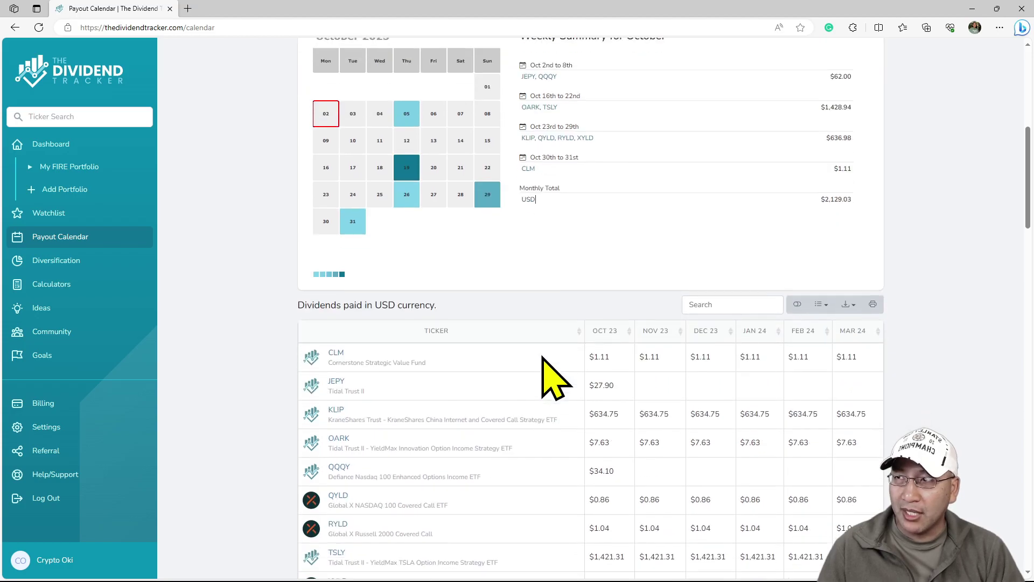
{"action": "scroll", "coordinate": [543, 357], "scroll_direction": "up", "scroll_amount": 3}
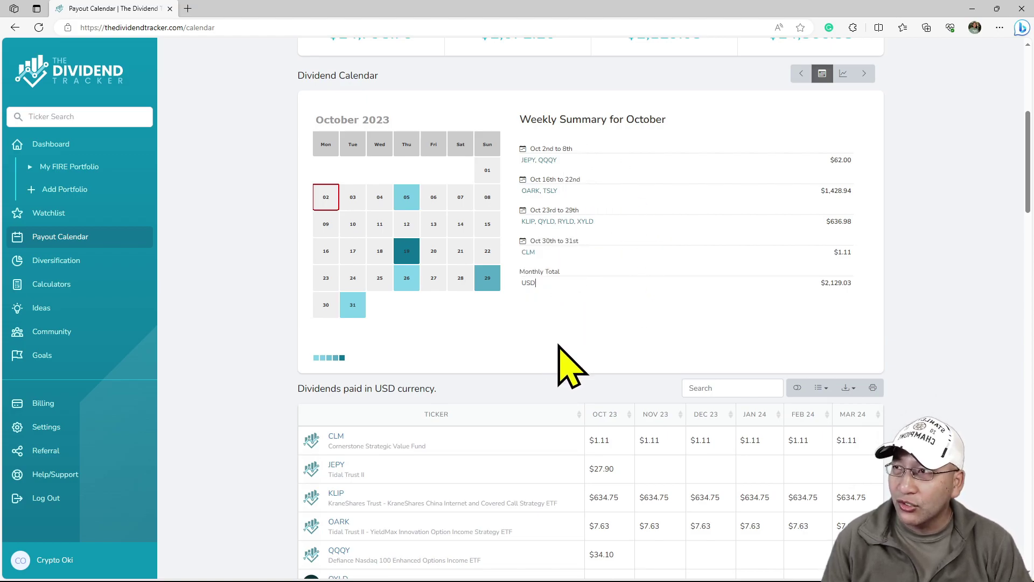
{"action": "scroll", "coordinate": [557, 355], "scroll_direction": "down", "scroll_amount": 2}
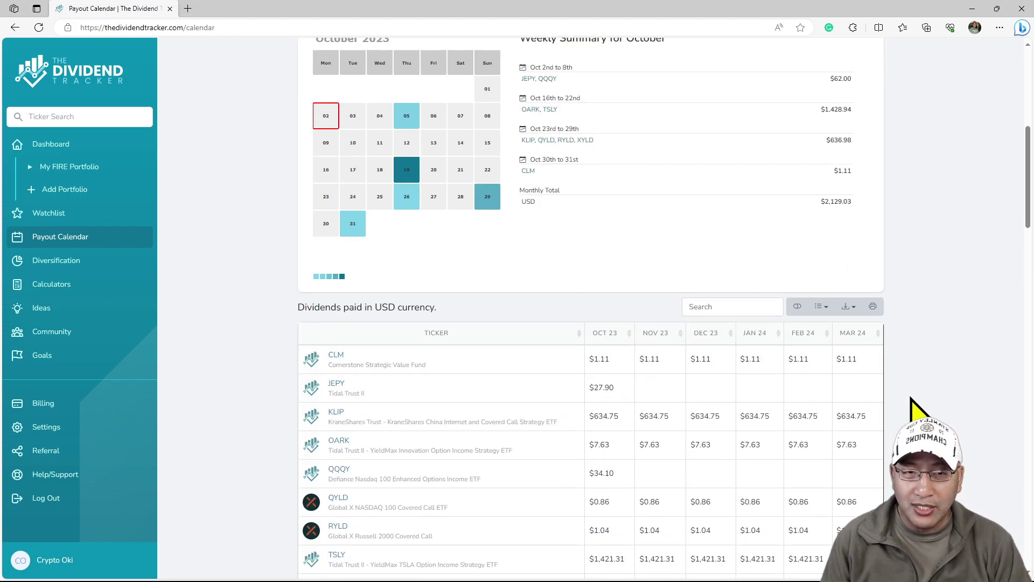
{"action": "scroll", "coordinate": [916, 410], "scroll_direction": "down", "scroll_amount": 2}
{"action": "scroll", "coordinate": [916, 409], "scroll_direction": "up", "scroll_amount": 3}
{"action": "scroll", "coordinate": [912, 400], "scroll_direction": "up", "scroll_amount": 7}
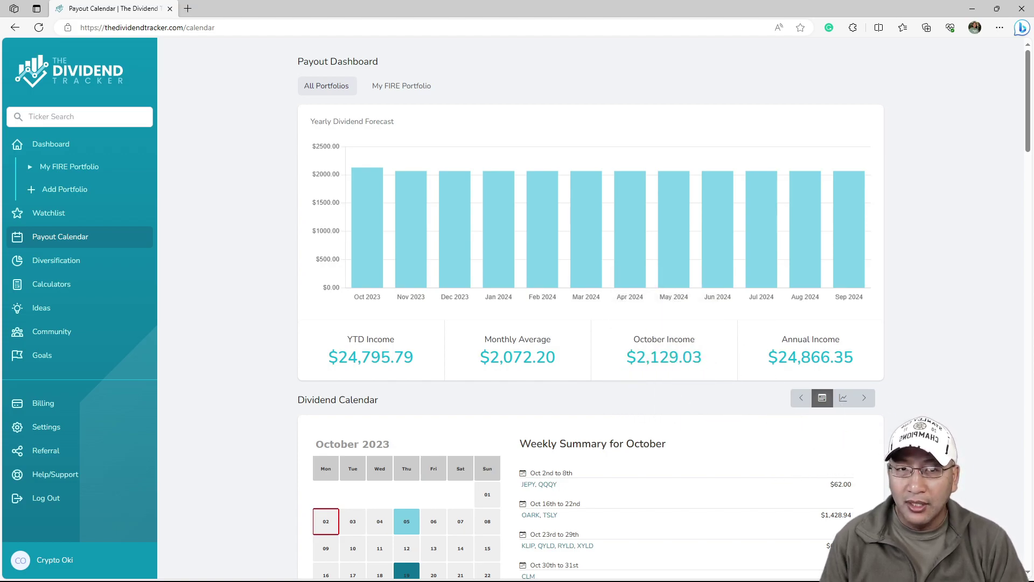
Step: Show the Dashboard and scroll down to its nine current holdings
{"action": "left_click", "coordinate": [50, 144]}
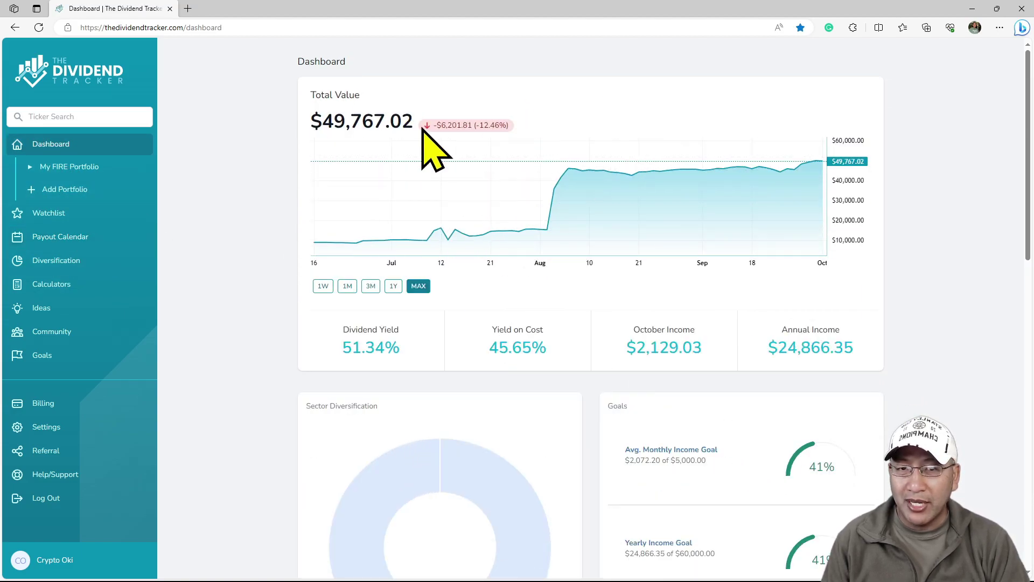
{"action": "scroll", "coordinate": [967, 393], "scroll_direction": "down", "scroll_amount": 4}
{"action": "scroll", "coordinate": [970, 404], "scroll_direction": "down", "scroll_amount": 5}
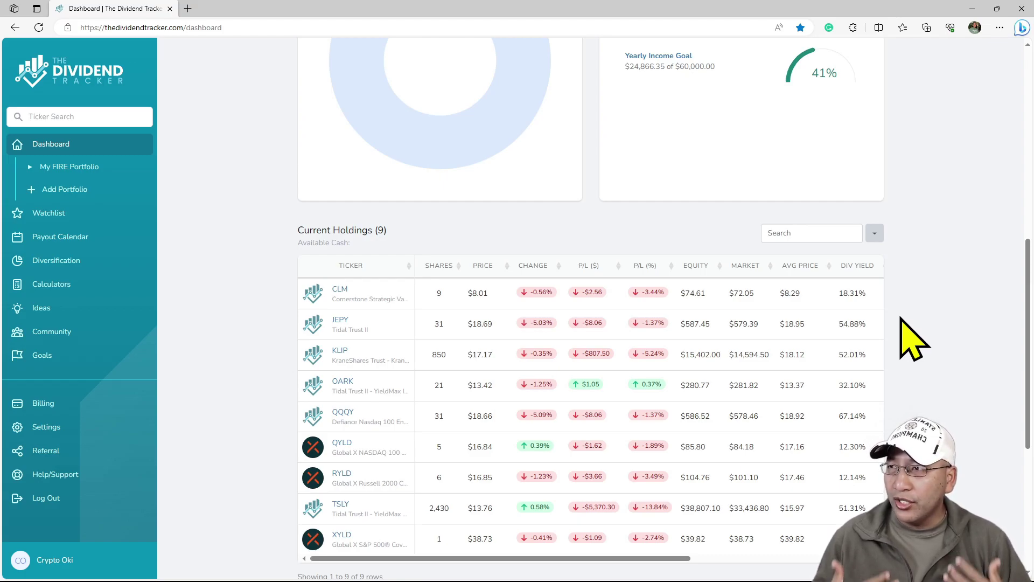
{"action": "scroll", "coordinate": [947, 370], "scroll_direction": "up", "scroll_amount": 9}
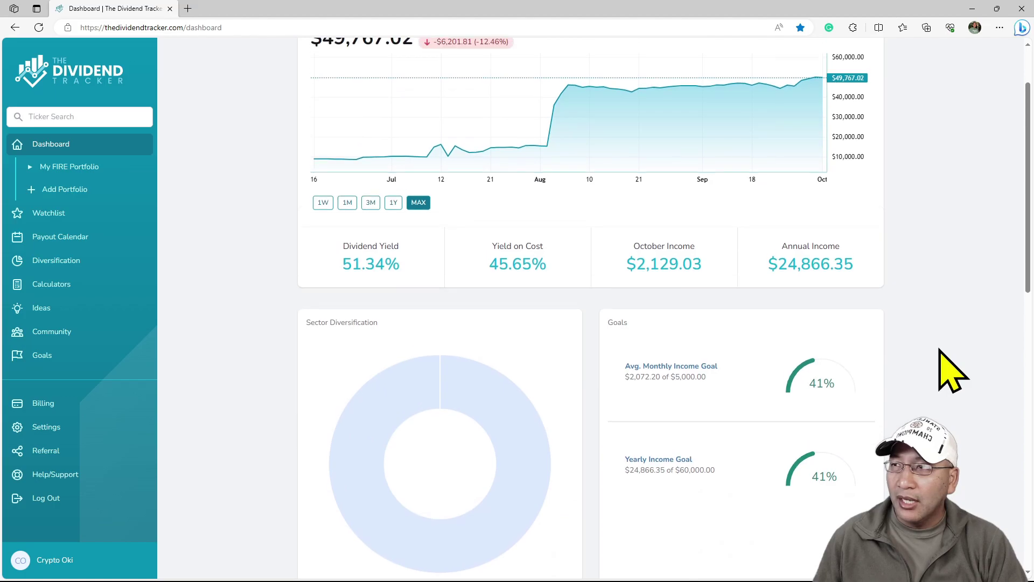